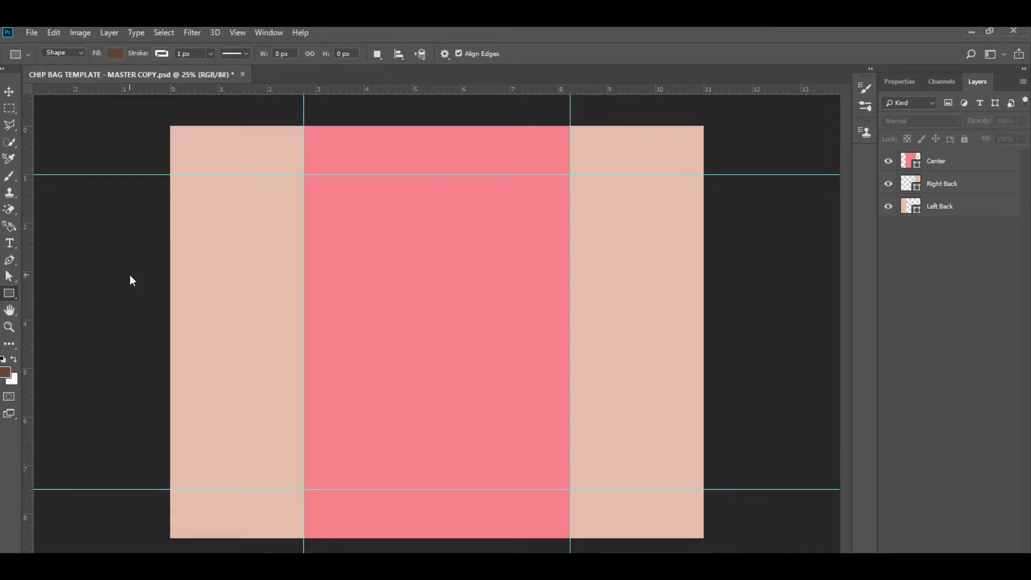
# Add the name 'Alicia' with a capital A in LillyBelle script at 120 pt.
pyautogui.click(9, 244)
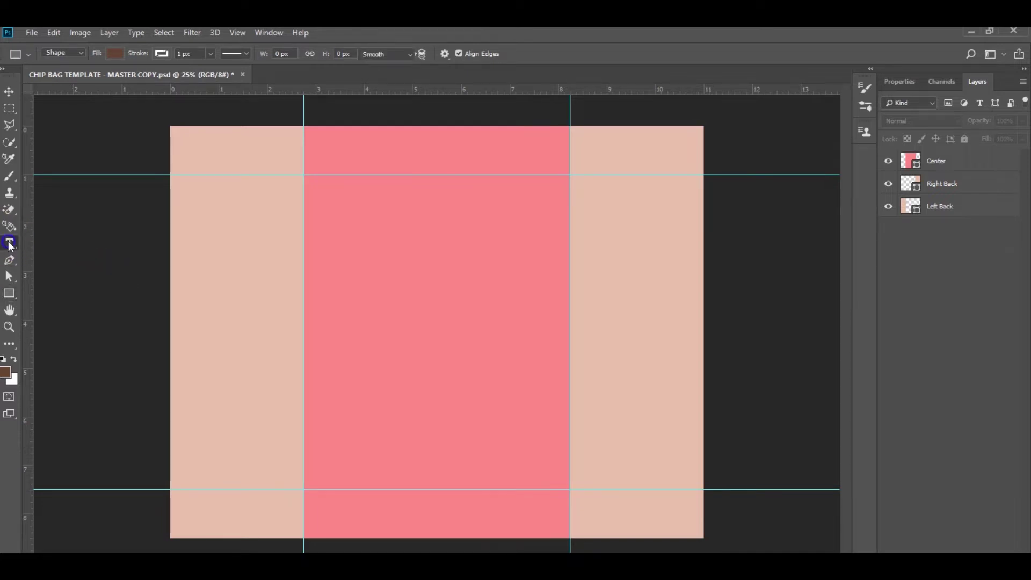
pyautogui.click(376, 248)
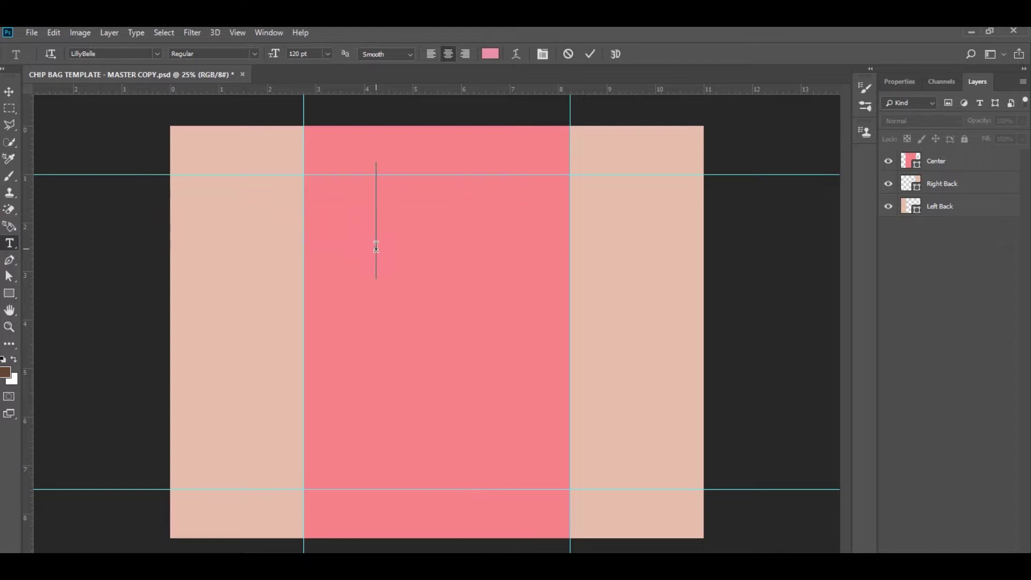
pyautogui.hotkey('ctrl', 'v')
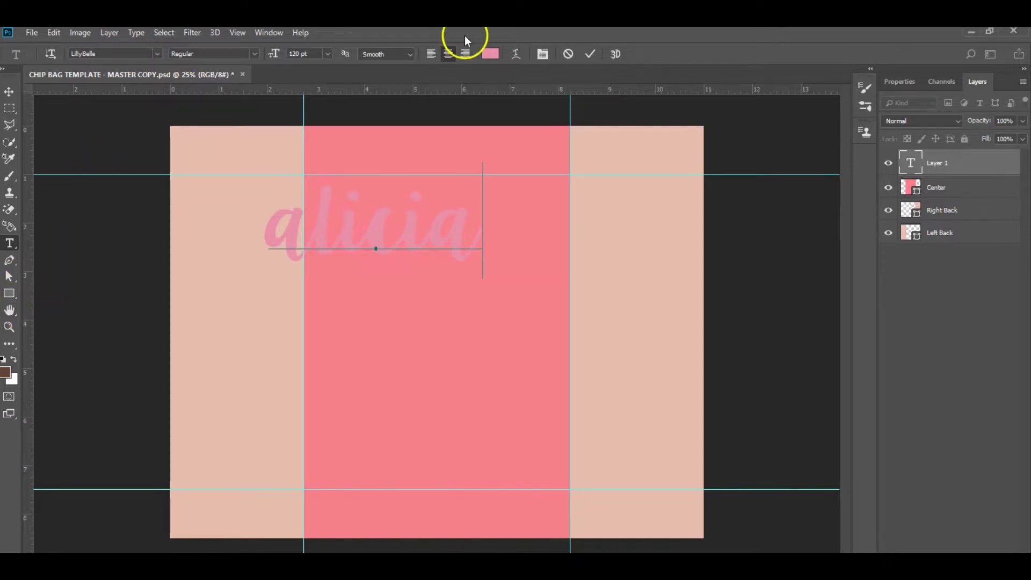
pyautogui.click(541, 56)
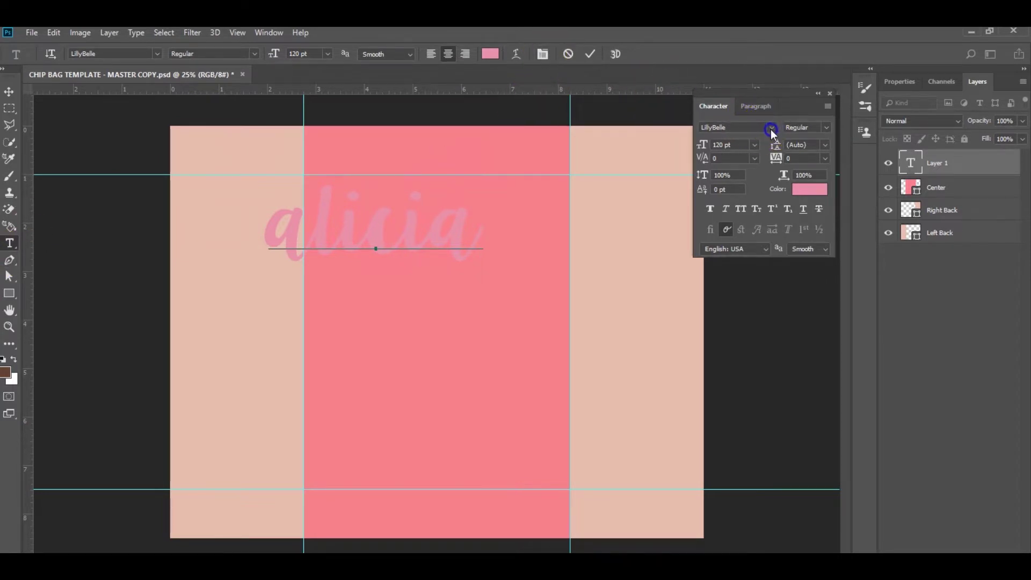
pyautogui.click(736, 129)
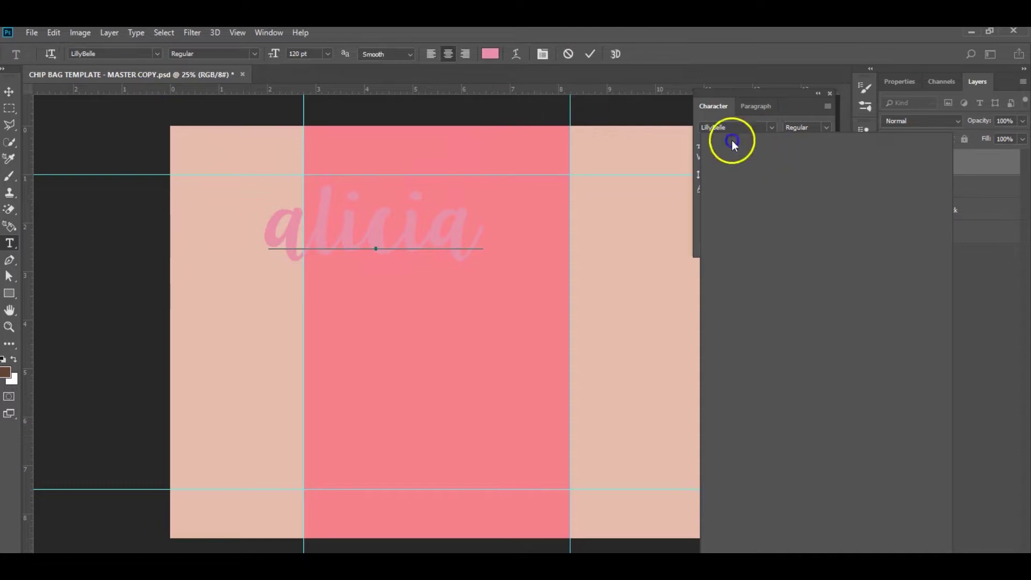
pyautogui.click(413, 230)
pyautogui.click(297, 221)
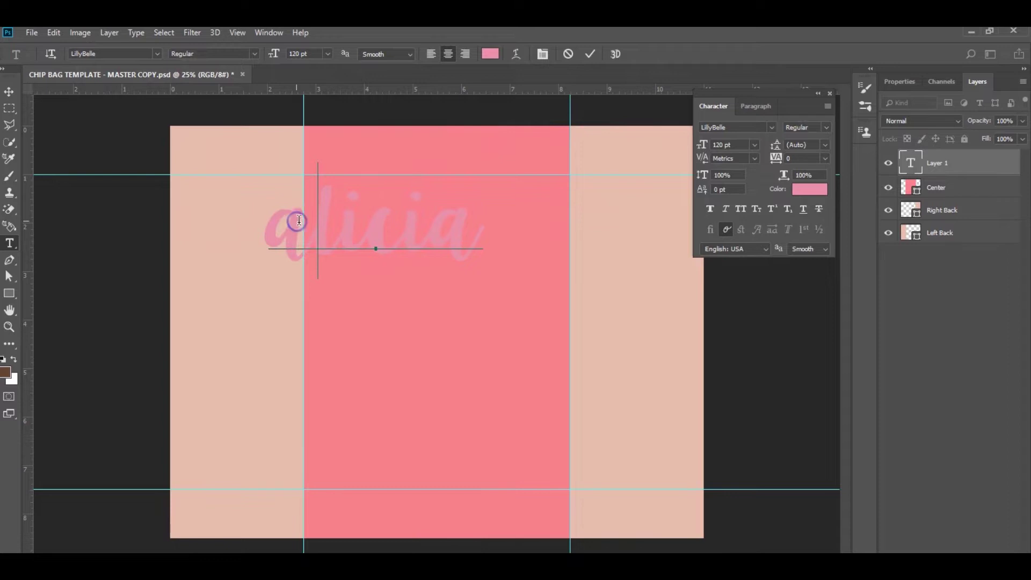
pyautogui.write('A')
pyautogui.press('Delete')
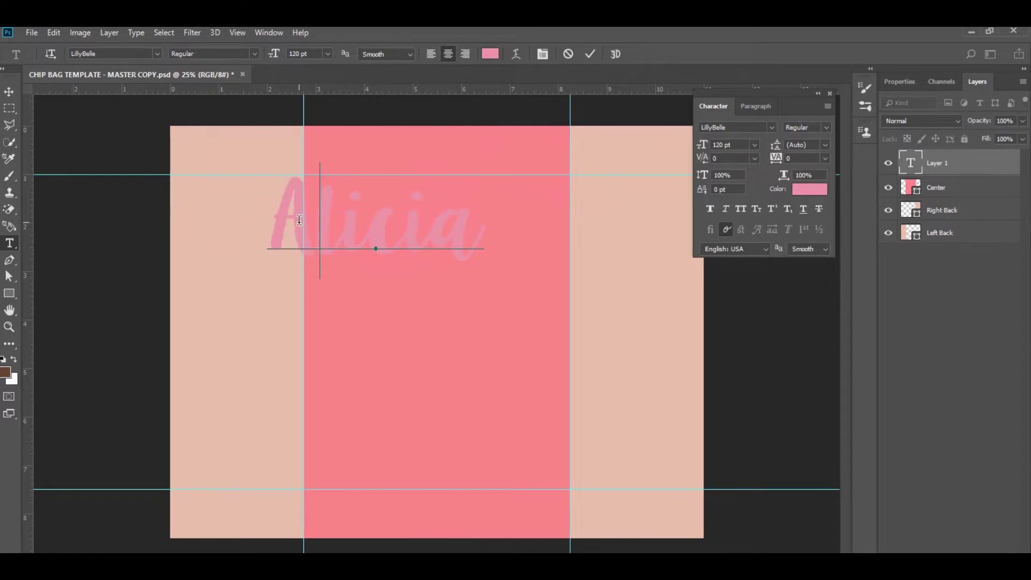
# Move Alicia onto the center panel and colour it bright red (#f60345).
pyautogui.click(9, 91)
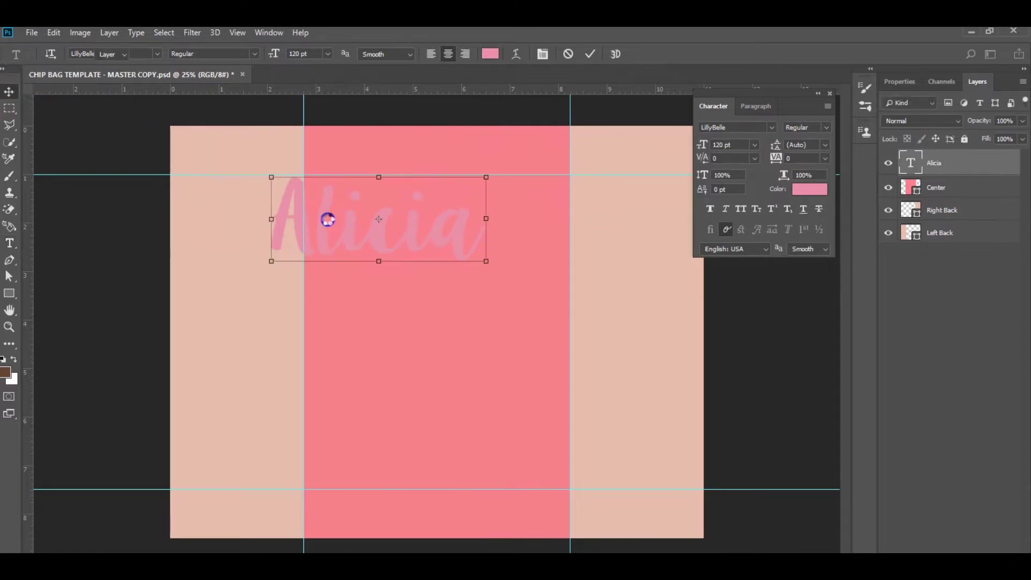
pyautogui.moveTo(324, 220); pyautogui.dragTo(385, 270)
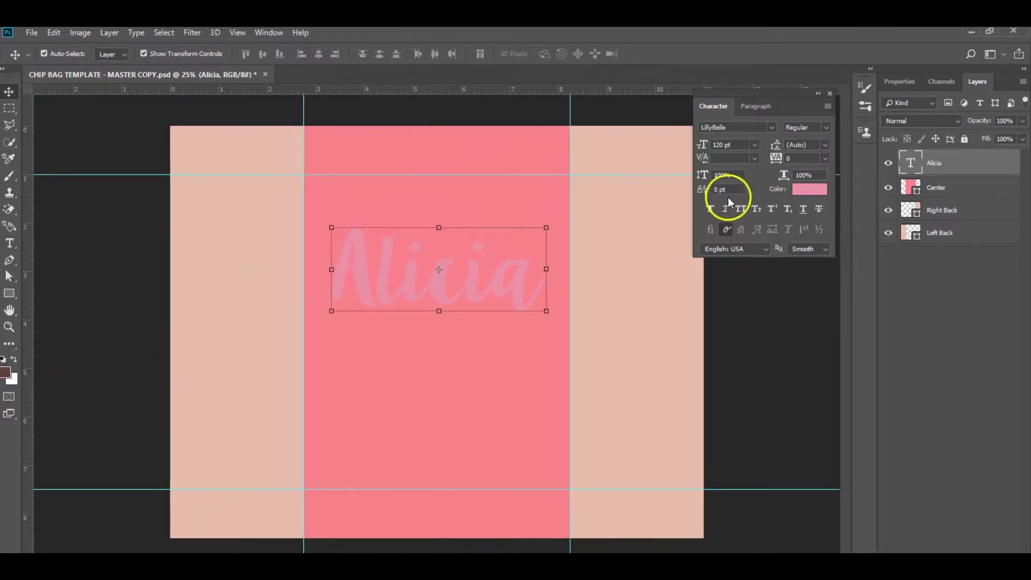
pyautogui.click(810, 194)
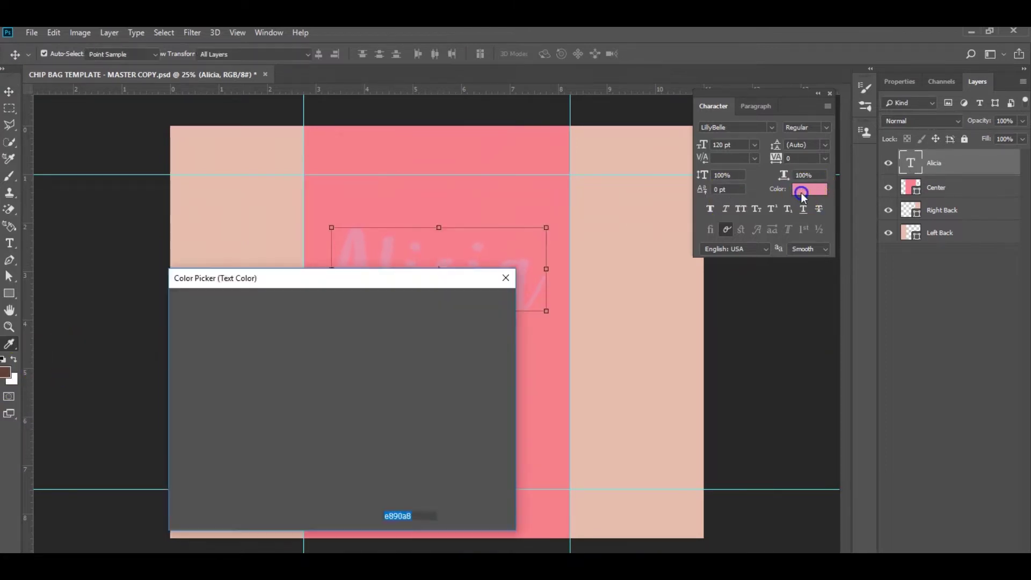
pyautogui.moveTo(338, 322); pyautogui.dragTo(339, 315)
pyautogui.click(465, 305)
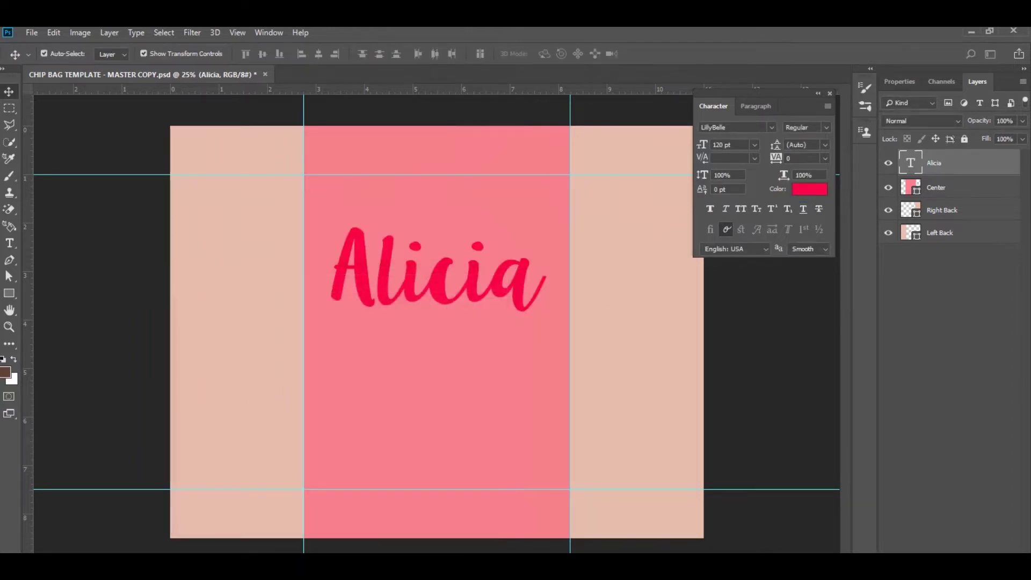
# Search Dropbox for 'alegra' and open the AlegraCreatives - Glitter Textures folder.
pyautogui.click(319, 545)
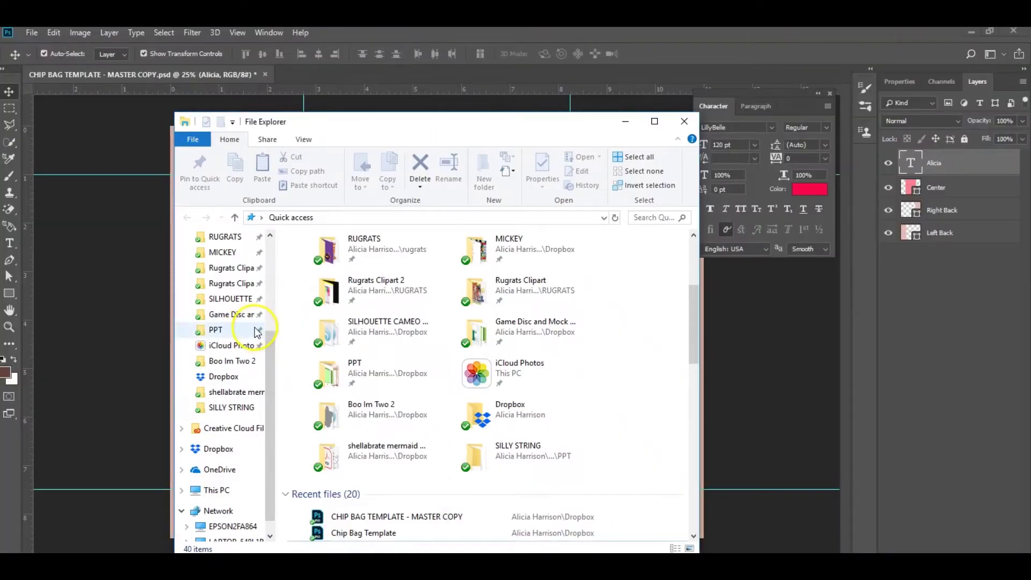
pyautogui.click(242, 375)
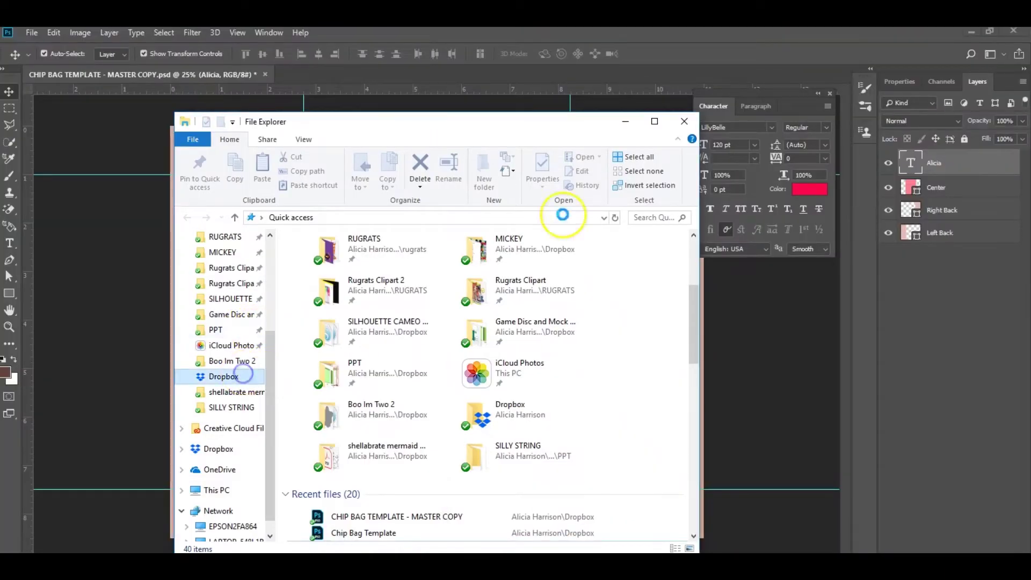
pyautogui.click(661, 219)
pyautogui.write('alegra')
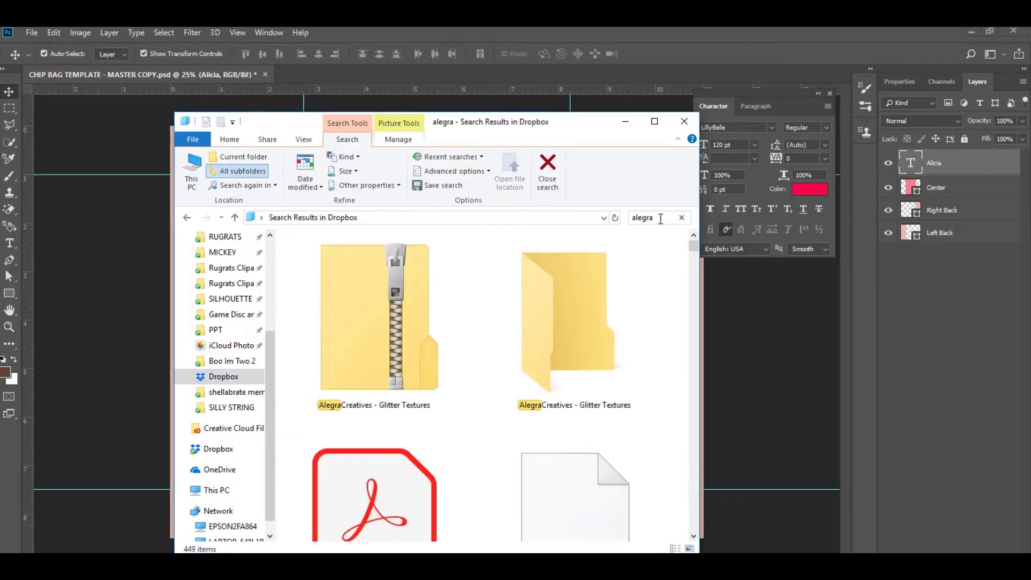
pyautogui.click(527, 350)
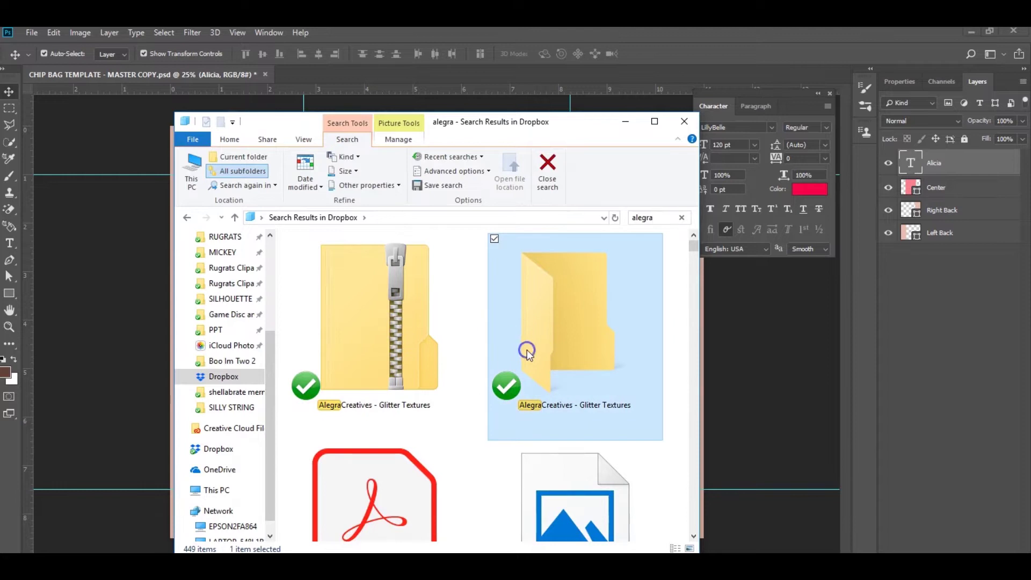
pyautogui.doubleClick(527, 349)
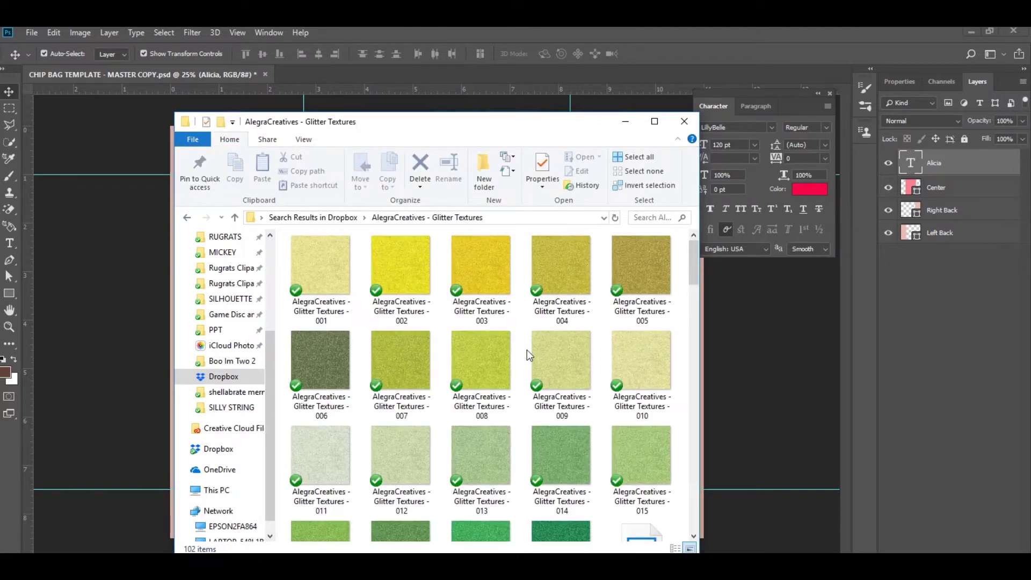
# Browse the textures, select gold glitter texture 080, and return to the chip bag document.
pyautogui.click(655, 121)
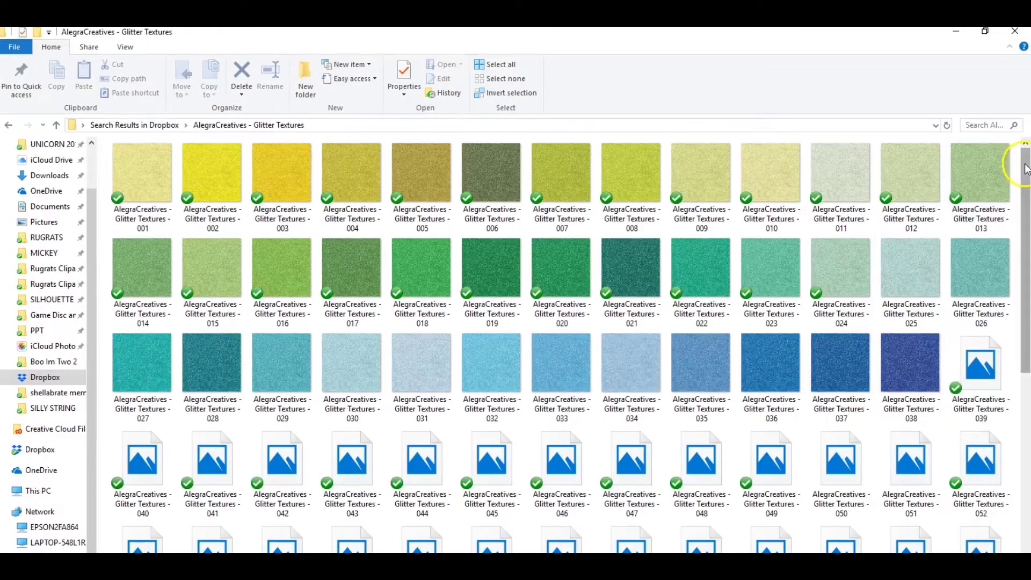
pyautogui.moveTo(1027, 212); pyautogui.dragTo(1027, 156)
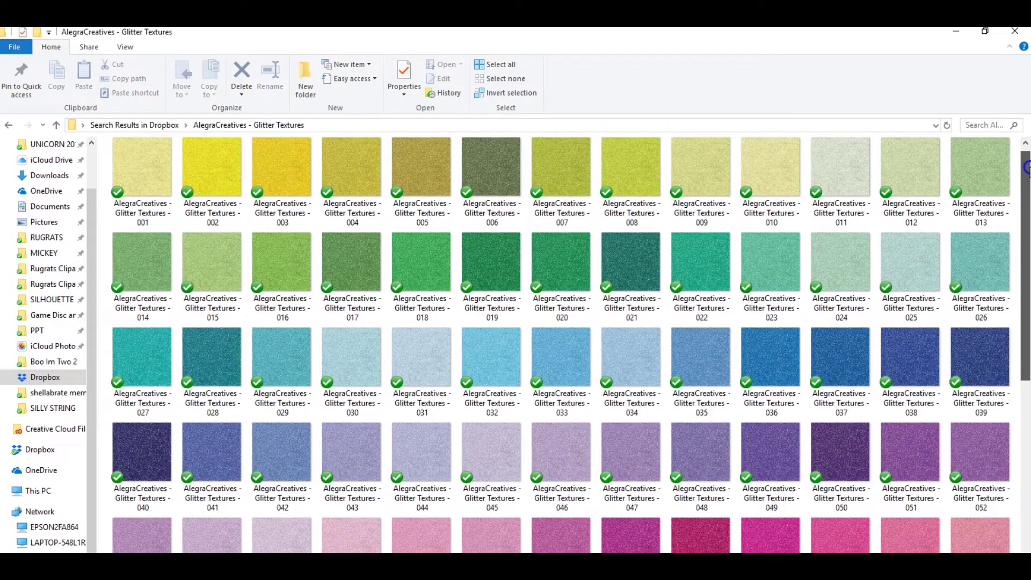
pyautogui.click(986, 31)
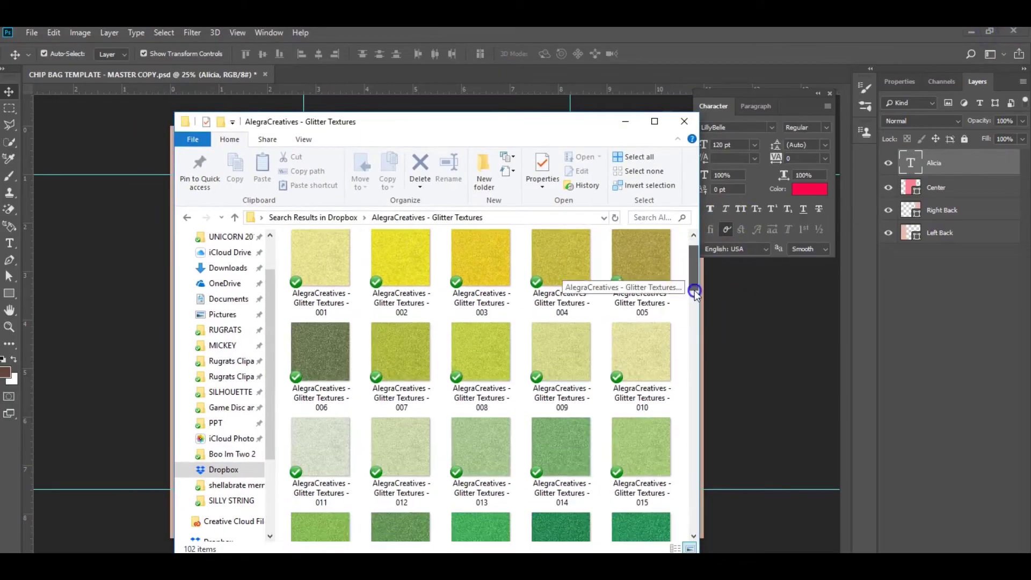
pyautogui.moveTo(698, 293); pyautogui.dragTo(694, 468)
pyautogui.click(561, 420)
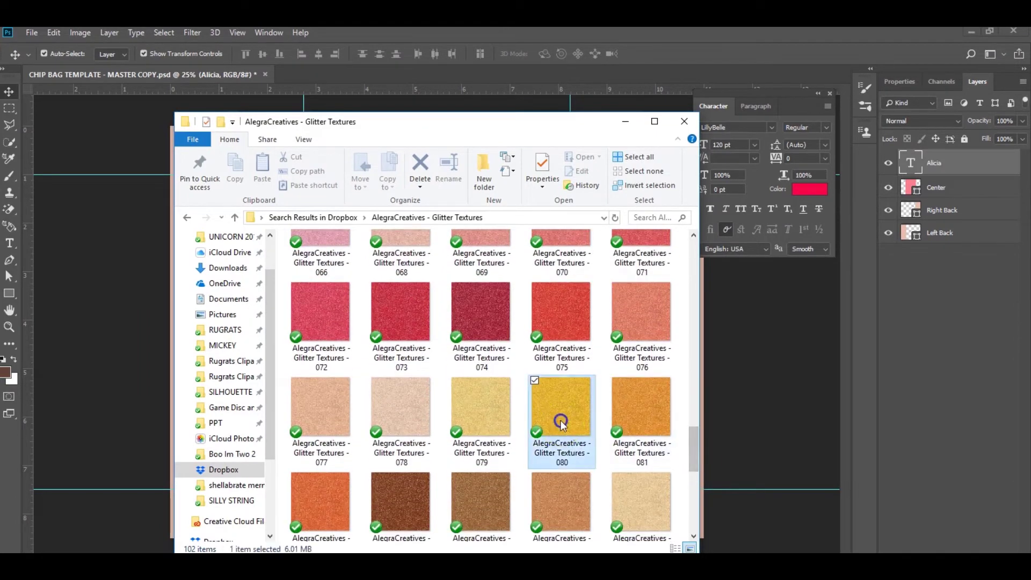
pyautogui.click(736, 298)
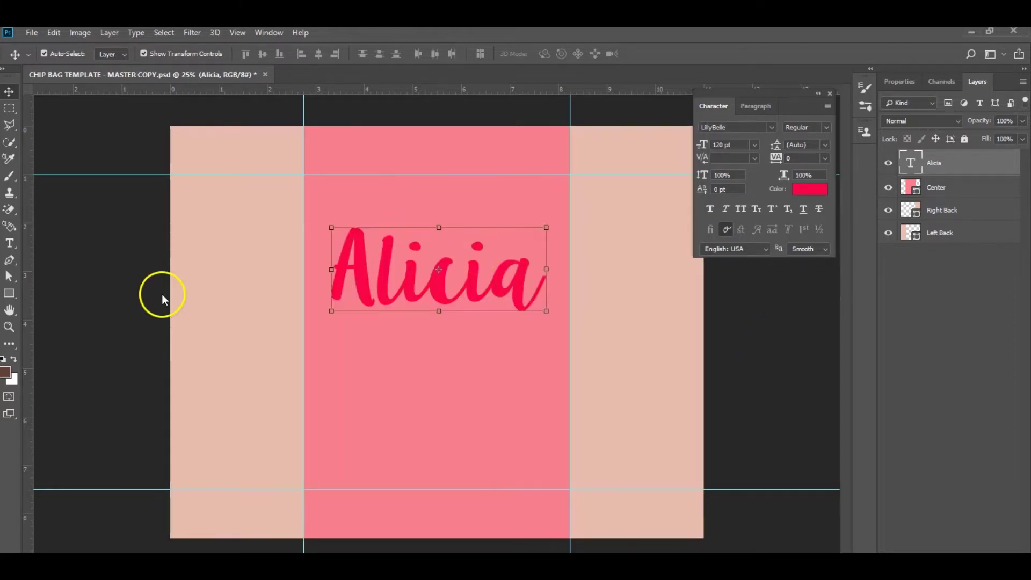
# Drag gold glitter texture 080 from Explorer into the chip bag document.
pyautogui.moveTo(301, 552)
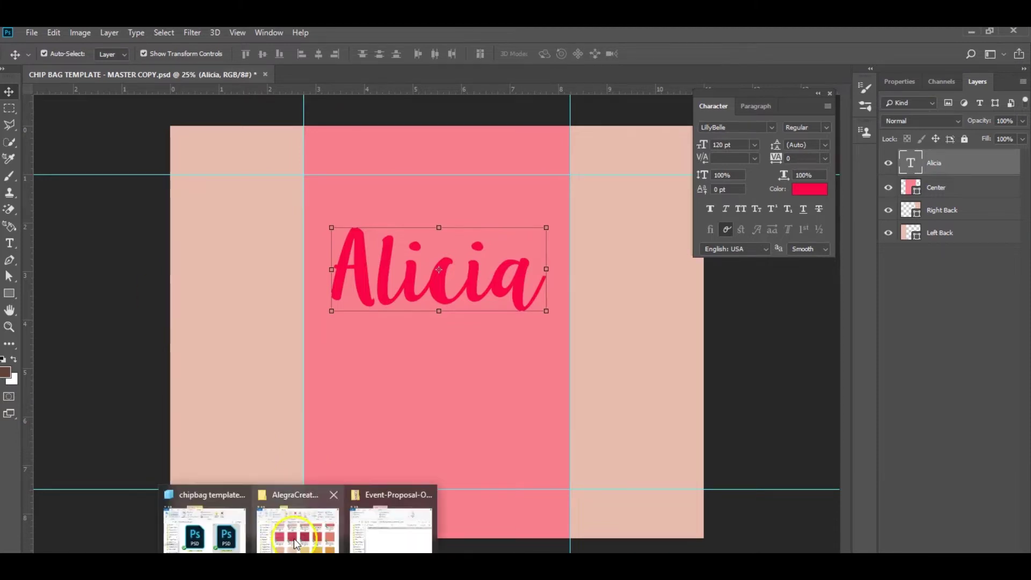
pyautogui.click(278, 537)
pyautogui.moveTo(562, 395); pyautogui.dragTo(745, 360)
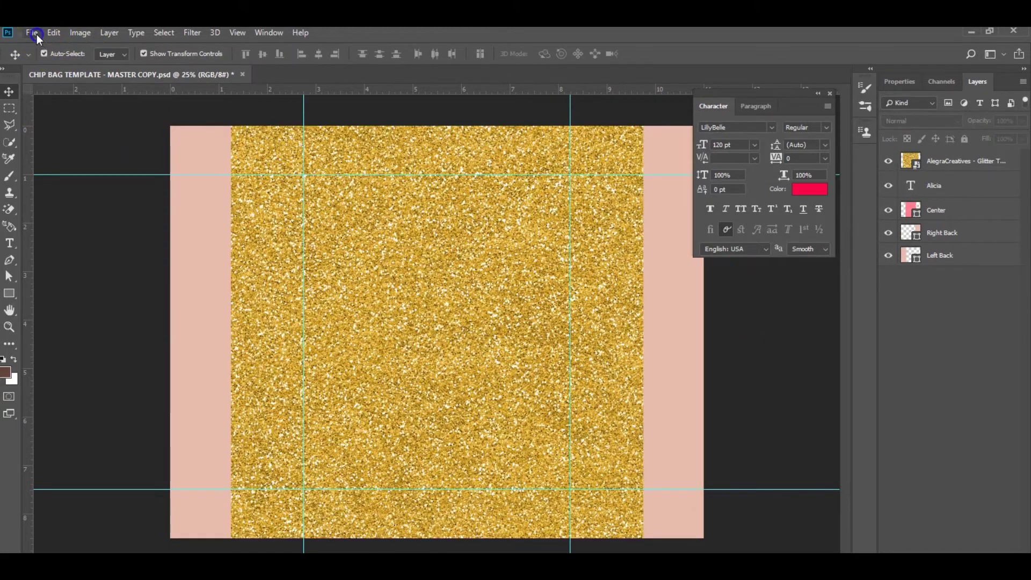
pyautogui.click(34, 33)
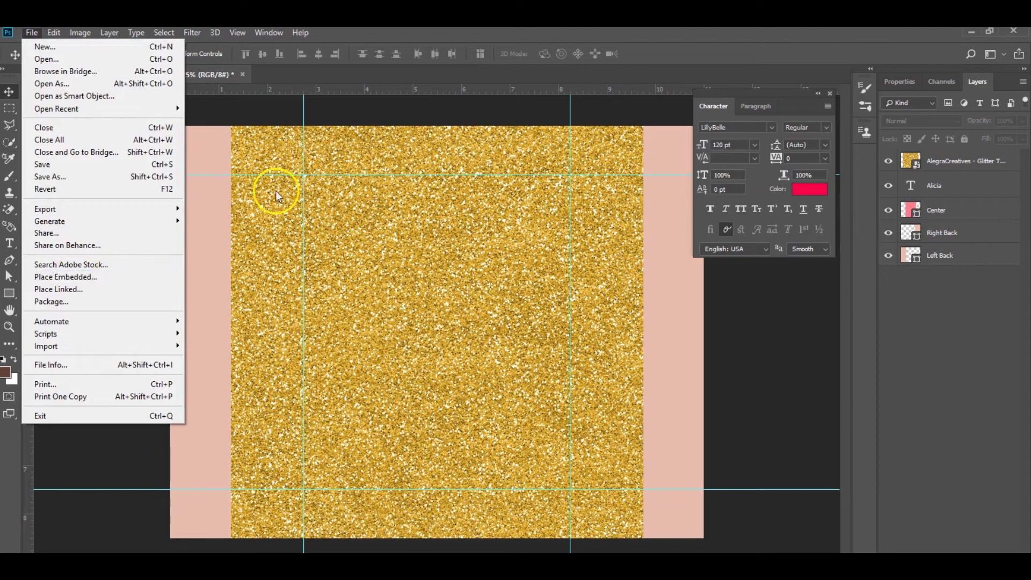
pyautogui.click(349, 271)
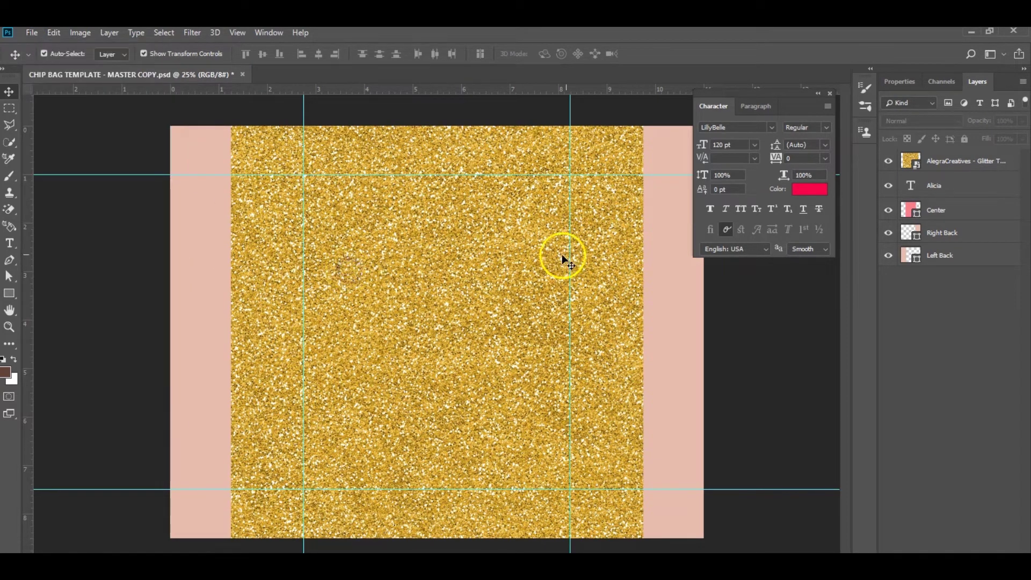
# Clip the glitter texture layer to the Alicia text layer.
pyautogui.click(982, 162)
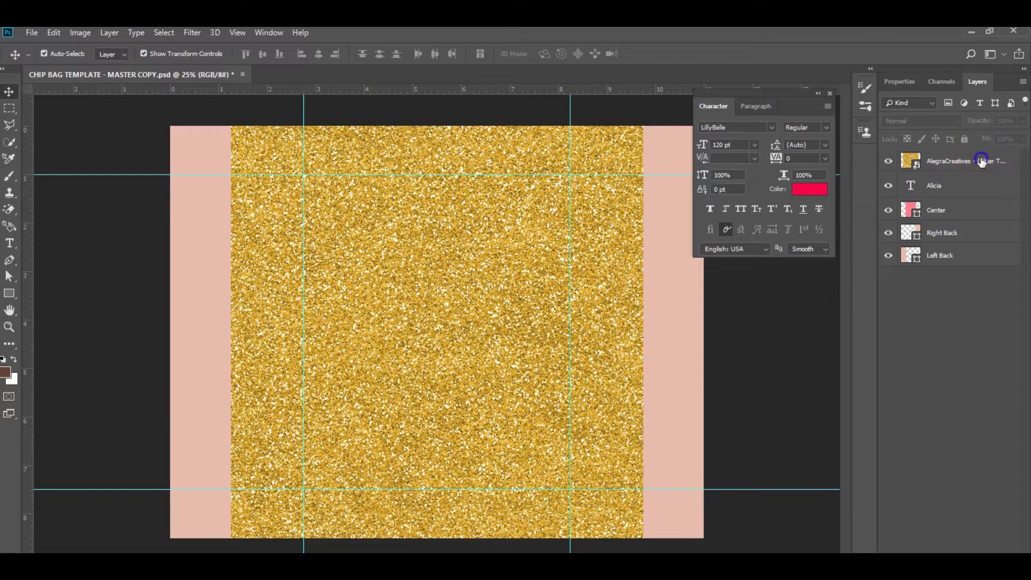
pyautogui.rightClick(982, 163)
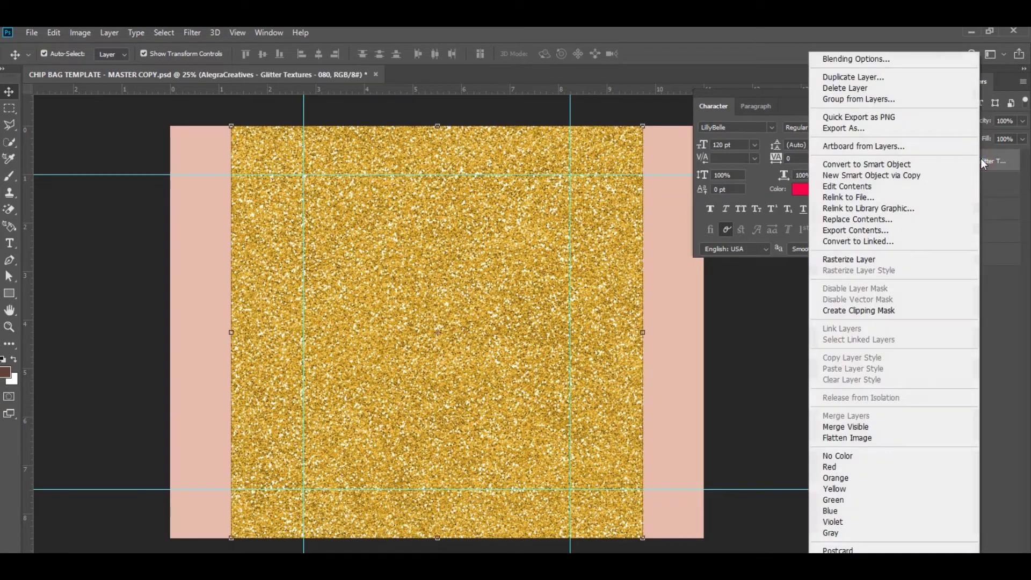
pyautogui.click(982, 162)
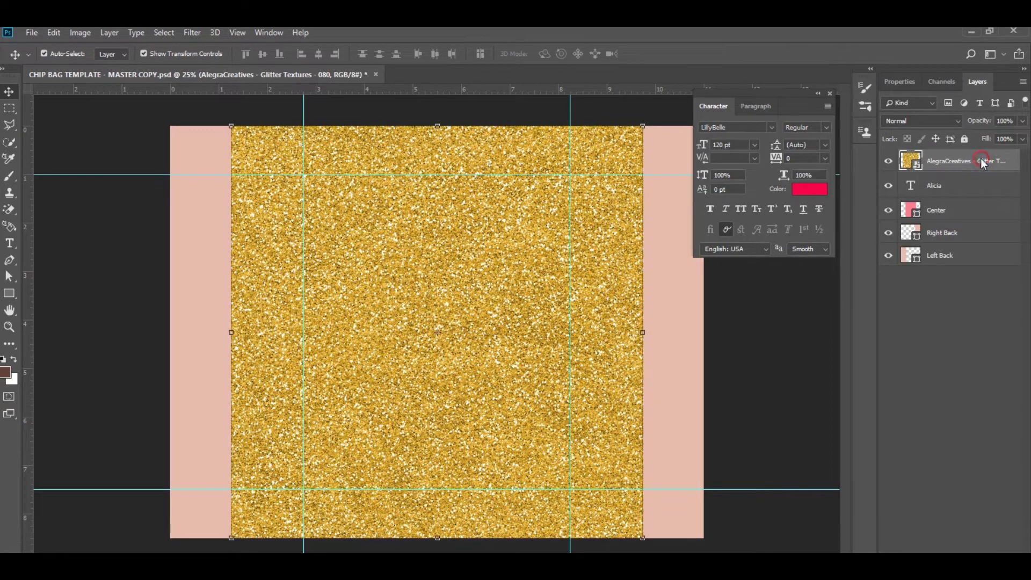
pyautogui.rightClick(982, 162)
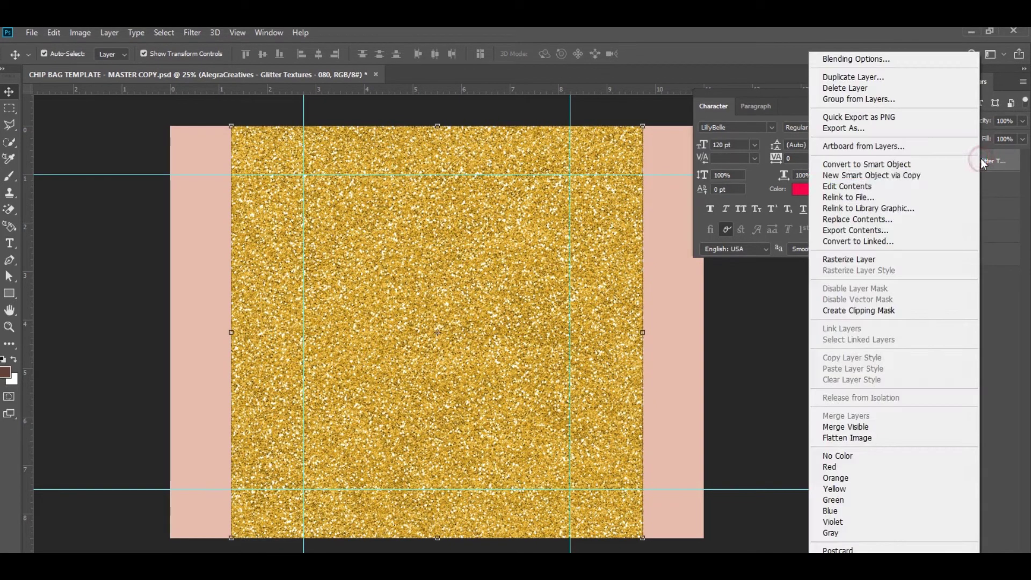
pyautogui.click(929, 311)
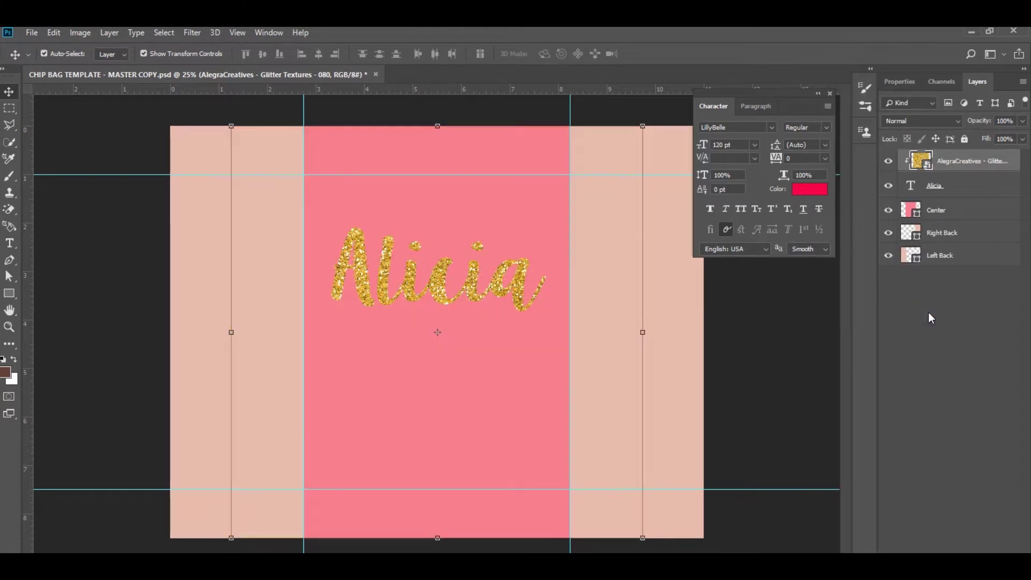
pyautogui.click(830, 321)
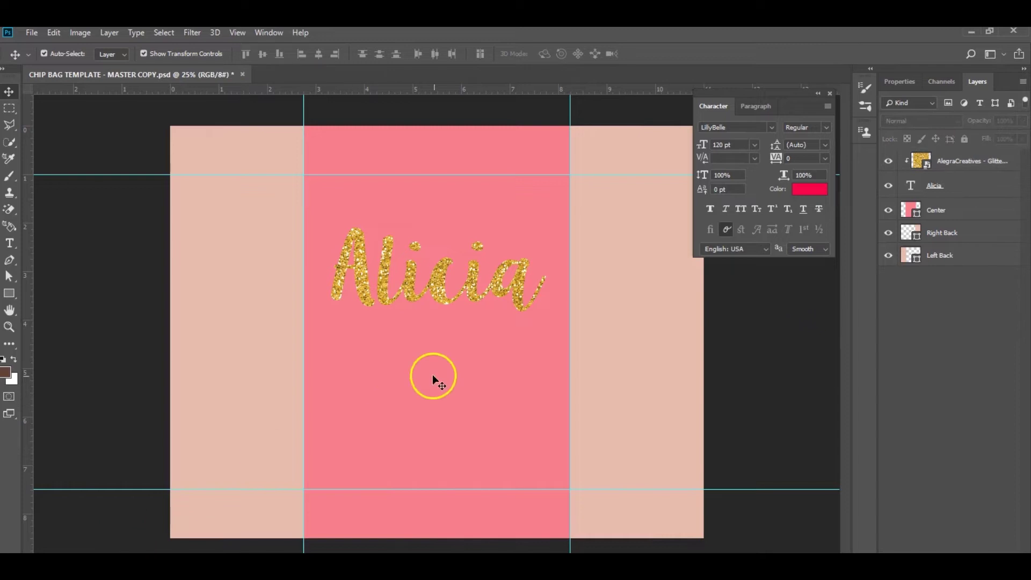
# Reposition the glitter inside the lettering and link it with the Alicia text layer.
pyautogui.click(363, 263)
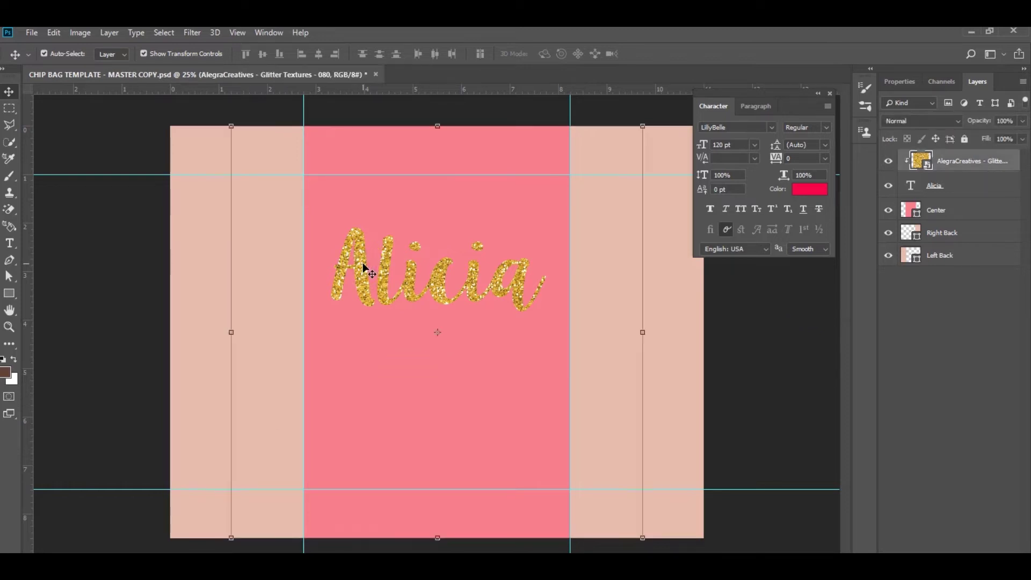
pyautogui.moveTo(353, 280); pyautogui.dragTo(476, 264)
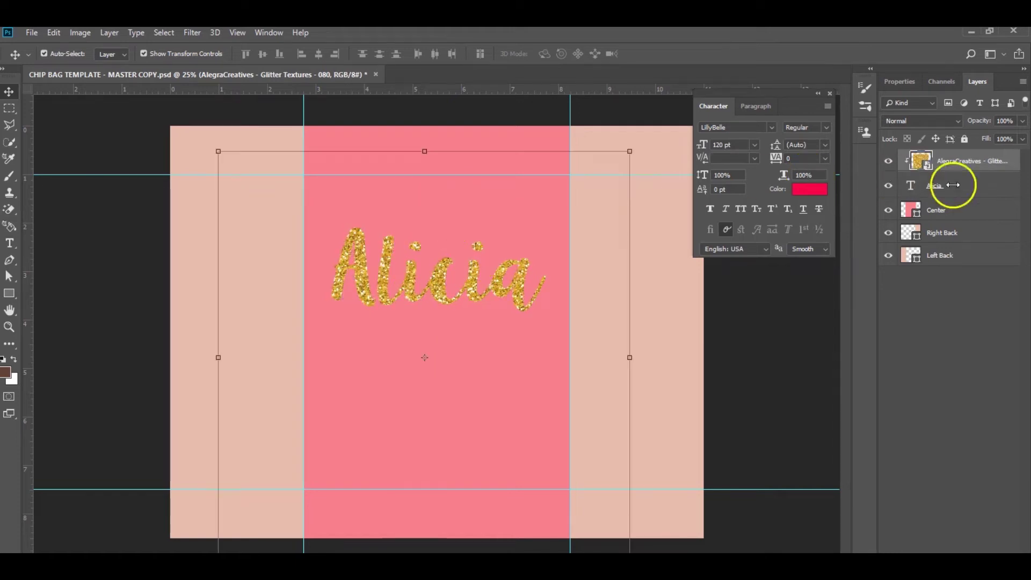
pyautogui.click(957, 189)
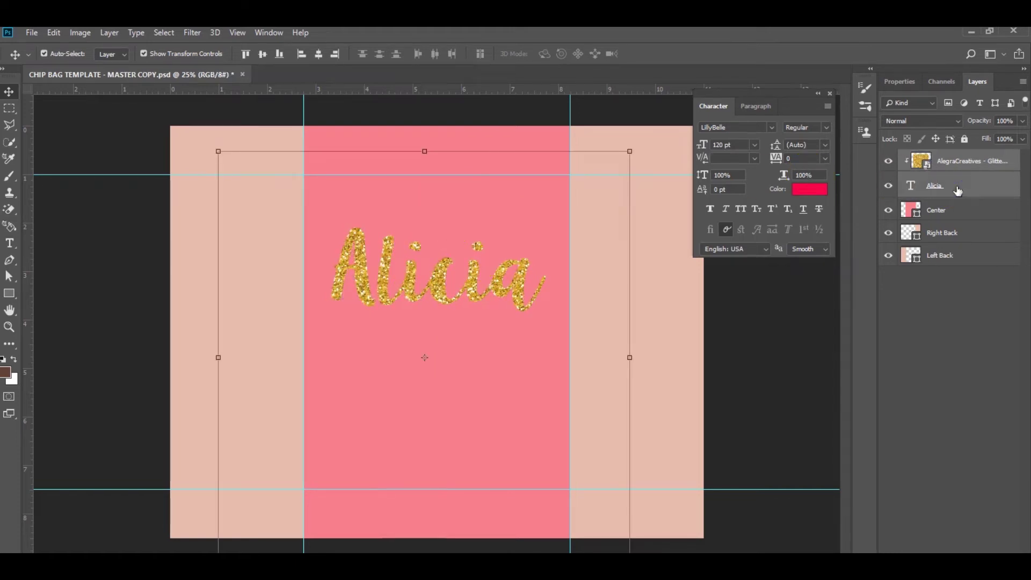
pyautogui.click(863, 536)
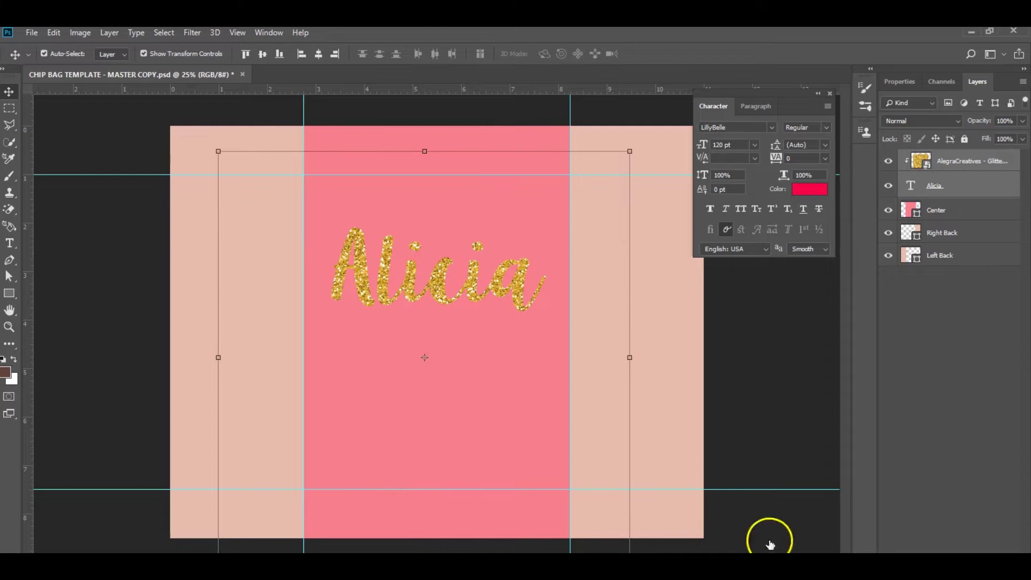
pyautogui.moveTo(520, 291)
pyautogui.mouseDown()
pyautogui.moveTo(518, 375)
pyautogui.moveTo(518, 279)
pyautogui.moveTo(509, 301)
pyautogui.mouseUp()
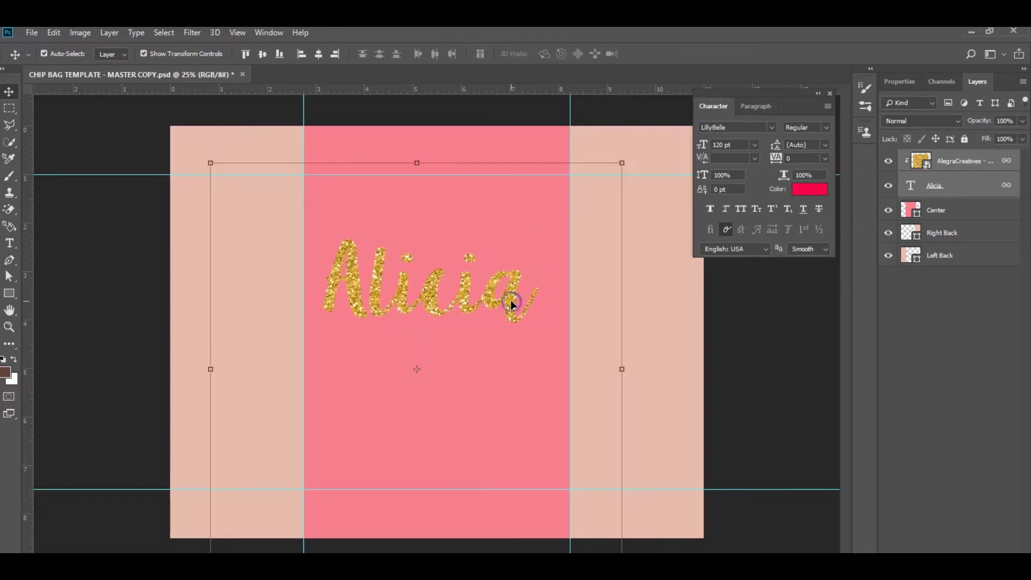
pyautogui.click(734, 337)
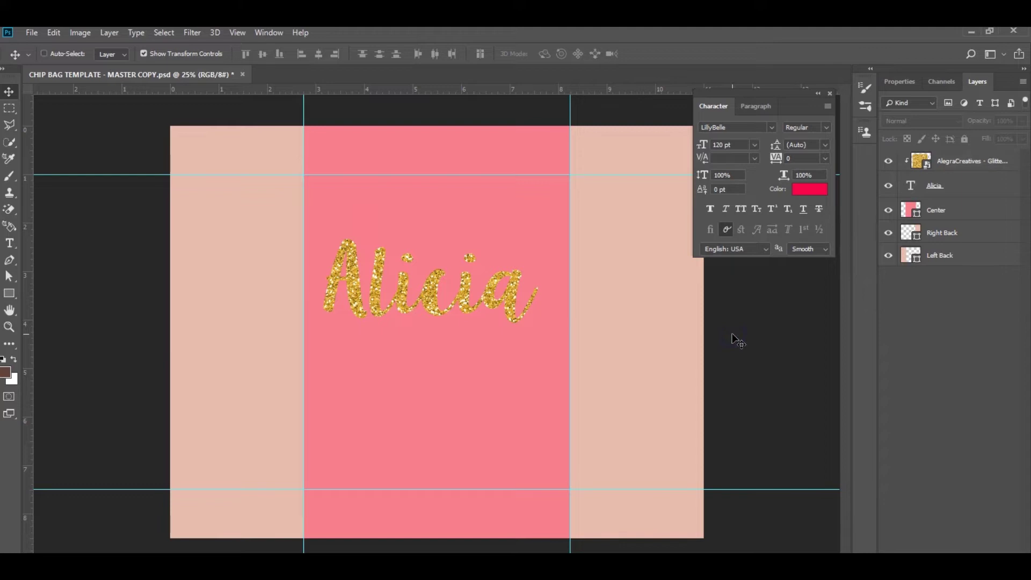
pyautogui.hotkey('ctrl', 'z')
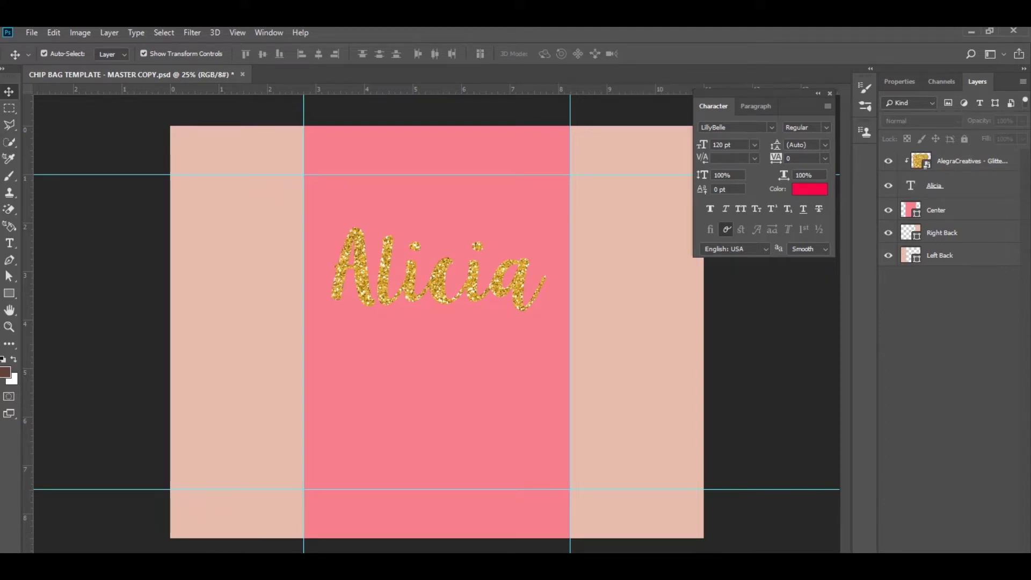
# Open glitter texture 080 as its own document with Adobe Photoshop CC 2018.
pyautogui.moveTo(298, 567)
pyautogui.click(293, 537)
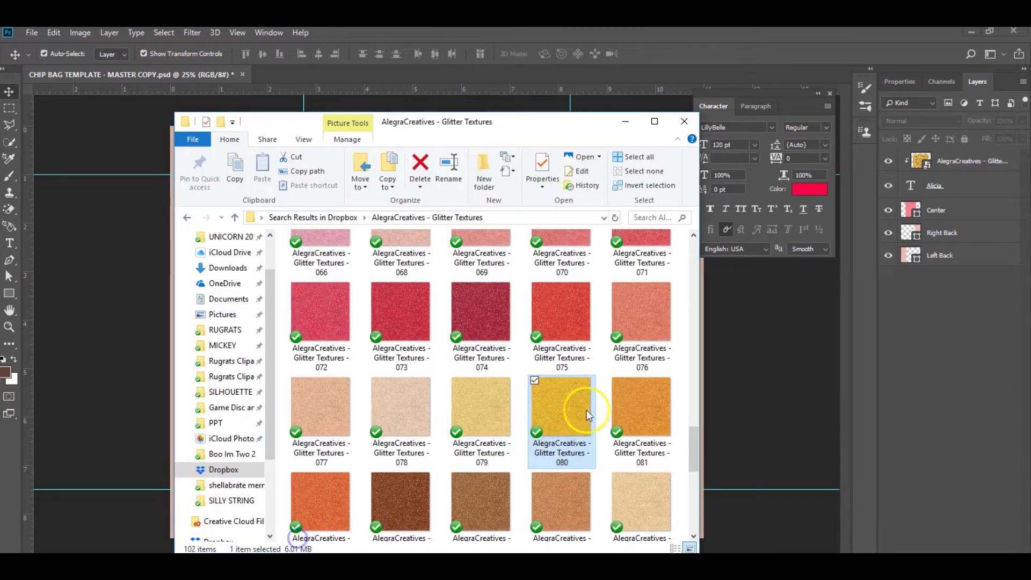
pyautogui.click(561, 416)
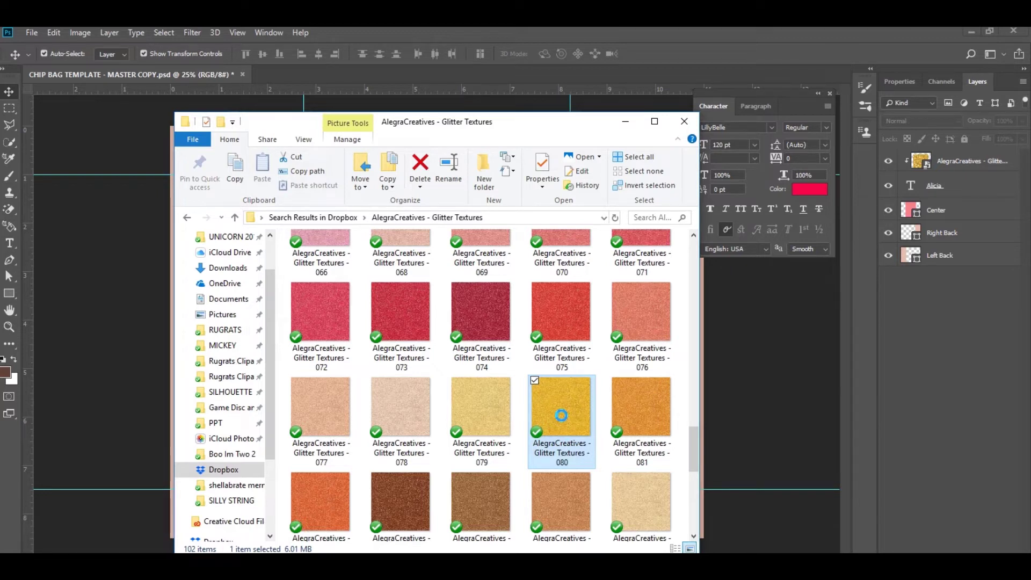
pyautogui.rightClick(564, 409)
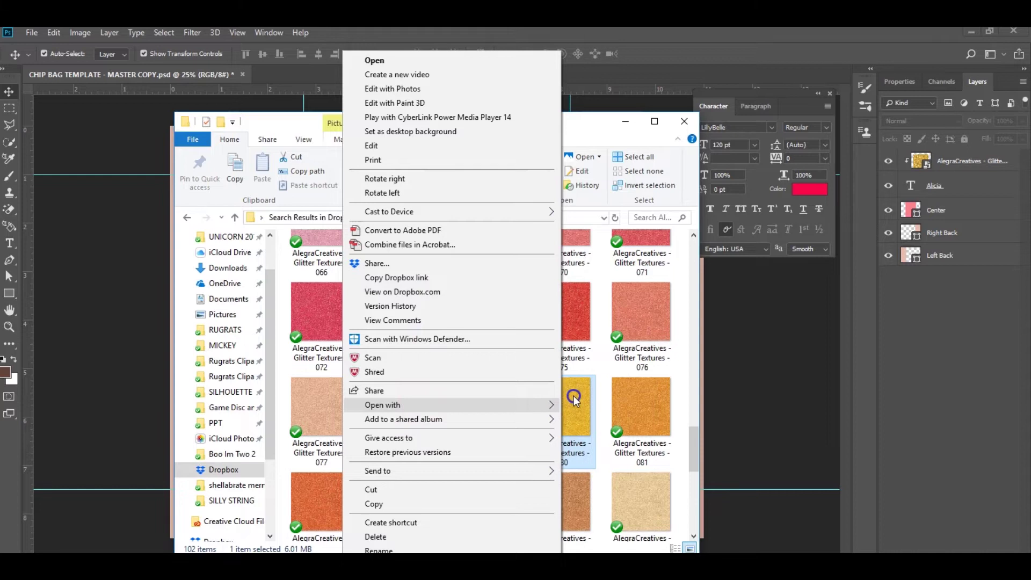
pyautogui.click(580, 421)
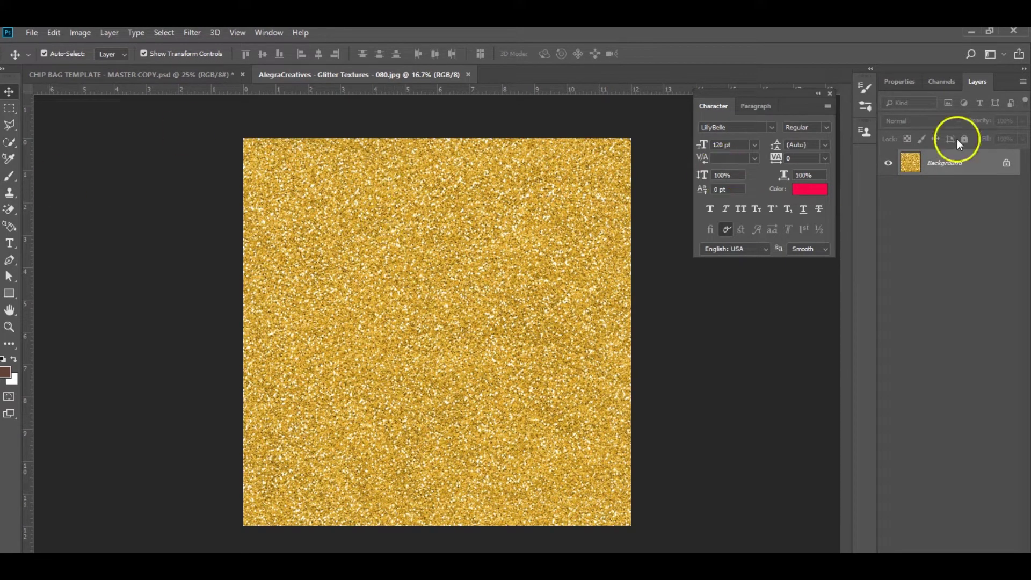
# Unlock the texture's Background layer and define it as the pattern 'Gold Glitter Texture'.
pyautogui.click(1007, 166)
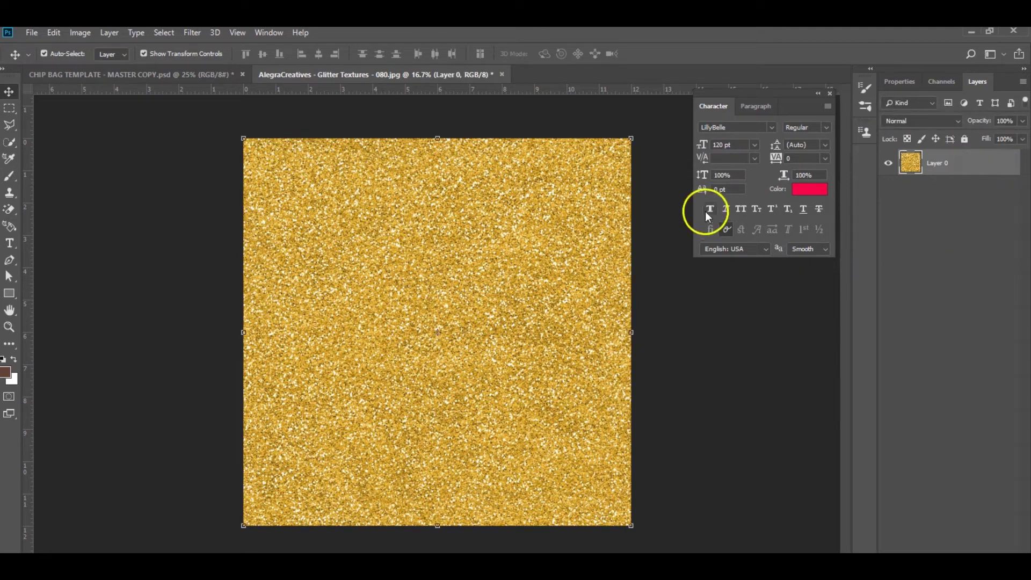
pyautogui.click(59, 32)
pyautogui.click(102, 370)
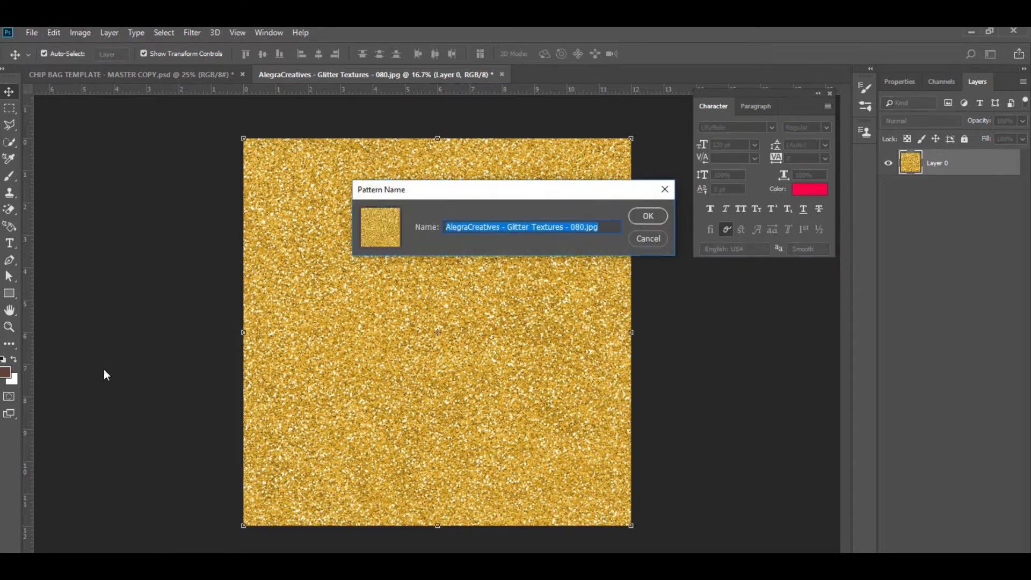
pyautogui.press('BackSpace')
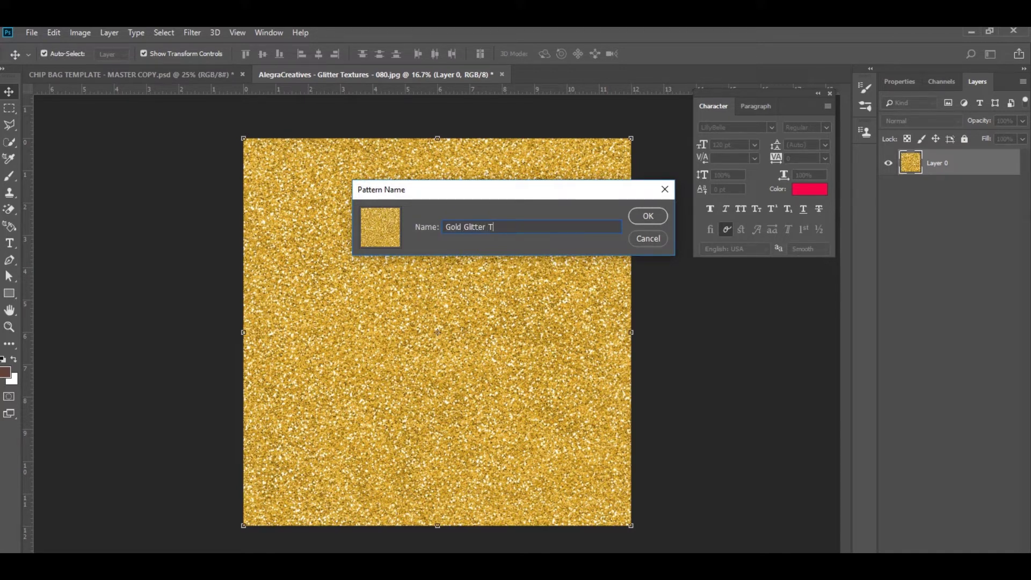
pyautogui.press('Return')
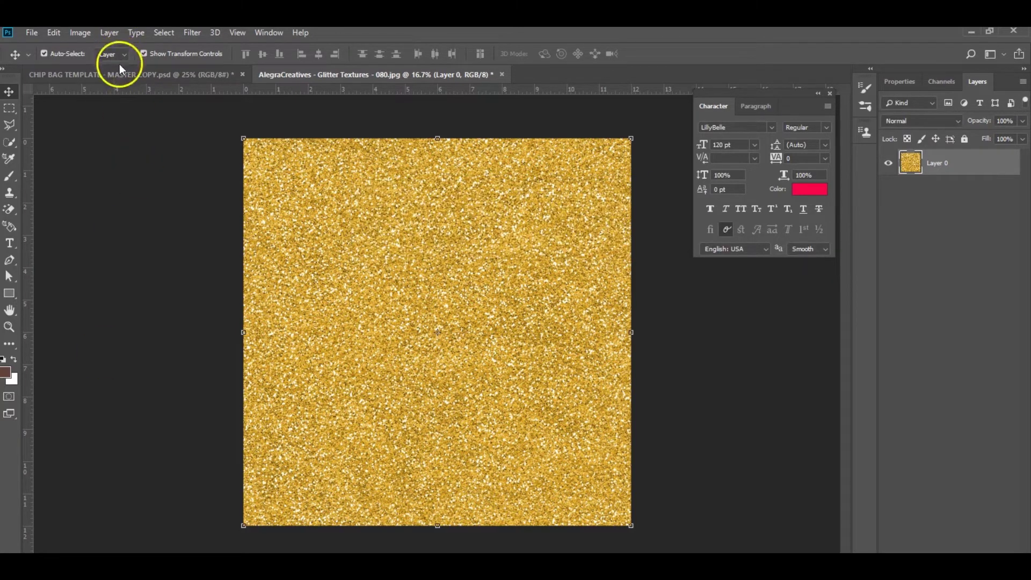
pyautogui.moveTo(119, 64); pyautogui.dragTo(540, 254)
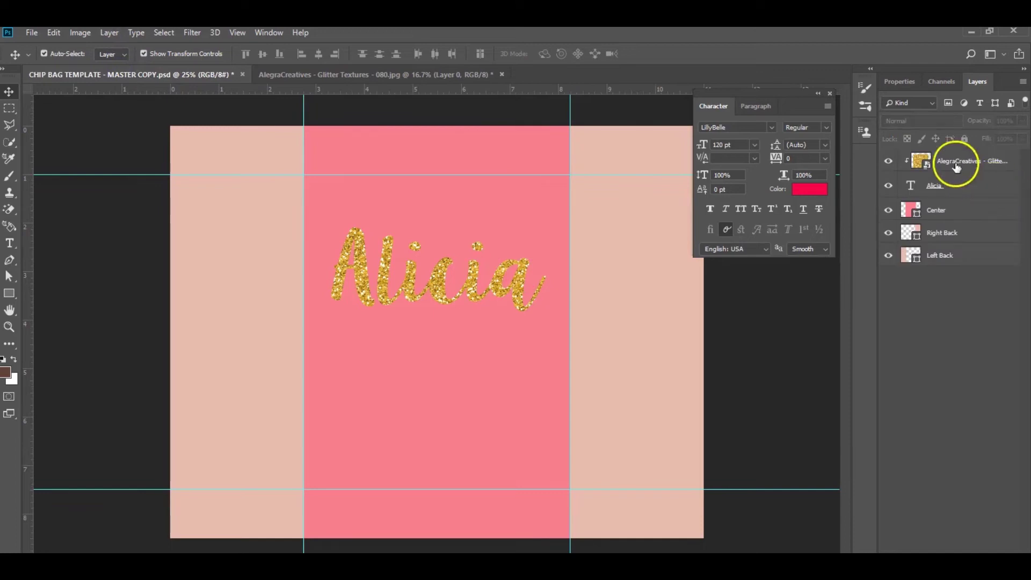
# Duplicate the Alicia text layer and clip the glitter texture to the copy.
pyautogui.click(959, 188)
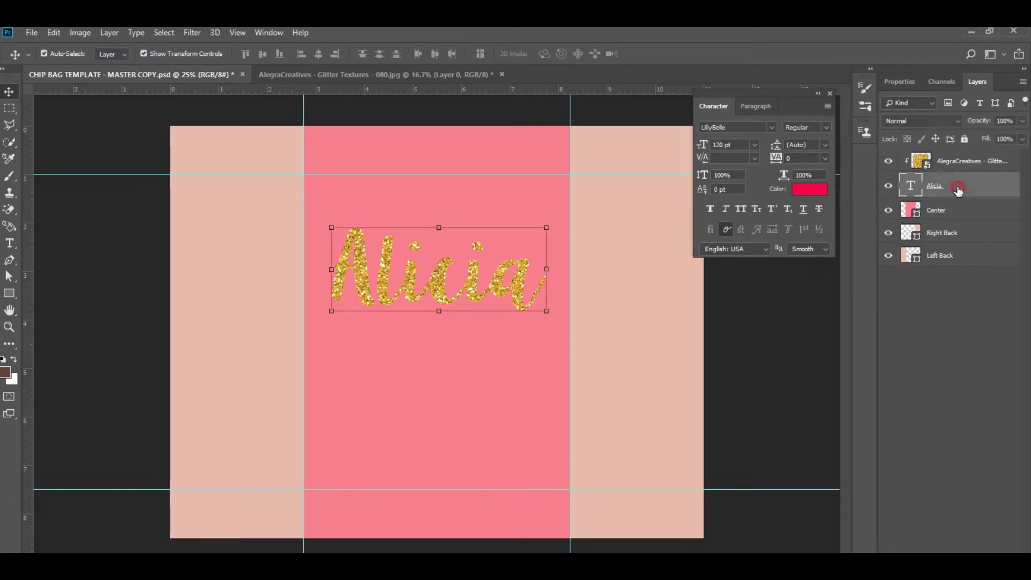
pyautogui.rightClick(958, 188)
pyautogui.click(863, 80)
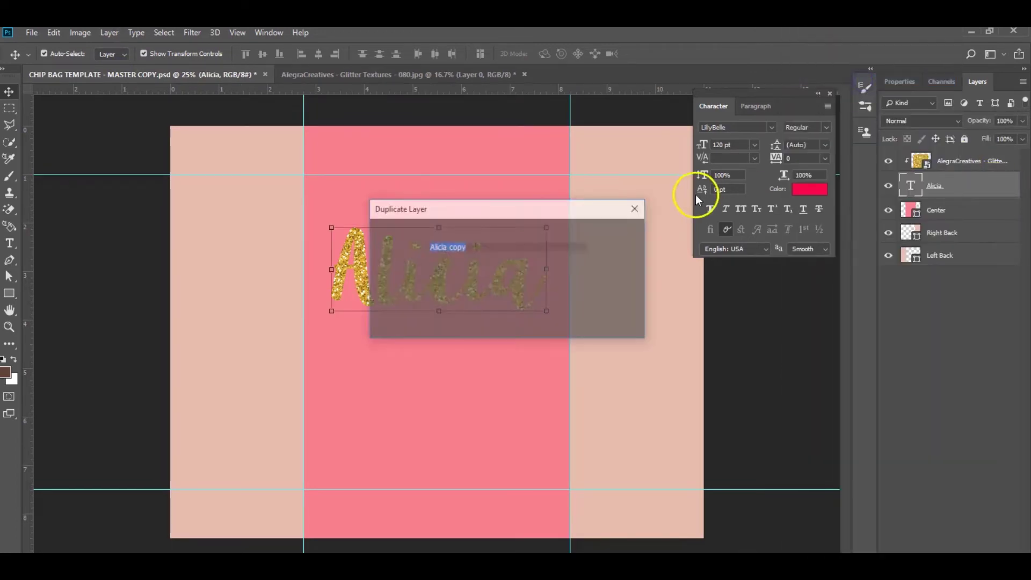
pyautogui.click(615, 233)
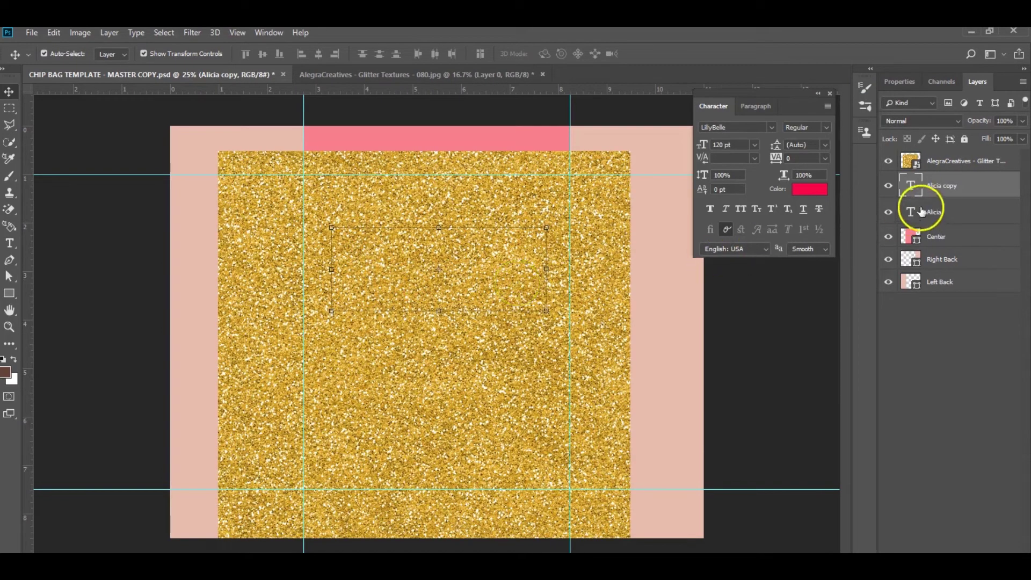
pyautogui.rightClick(941, 166)
pyautogui.click(860, 304)
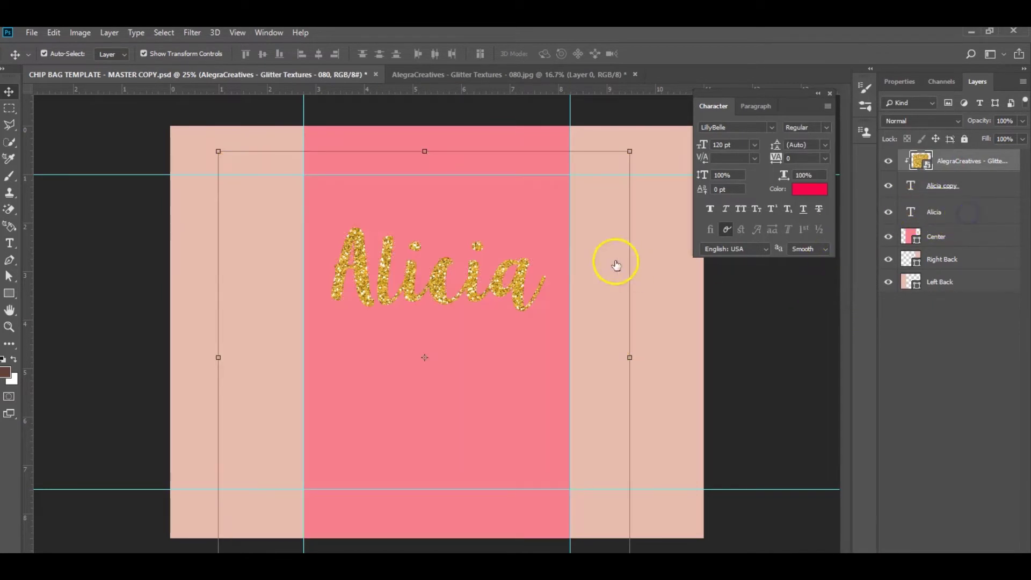
# Move the glitter Alicia copy below the pink original and float the Layers panel.
pyautogui.moveTo(535, 293); pyautogui.dragTo(514, 344)
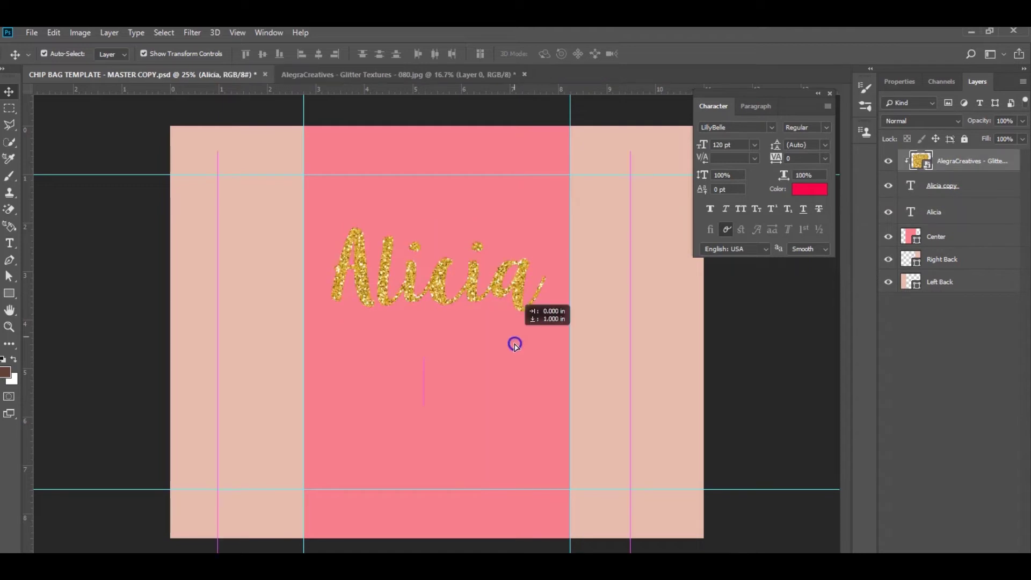
pyautogui.click(961, 161)
pyautogui.keyDown('shift'); pyautogui.click(944, 188); pyautogui.keyUp('shift')
pyautogui.moveTo(441, 198); pyautogui.dragTo(428, 323)
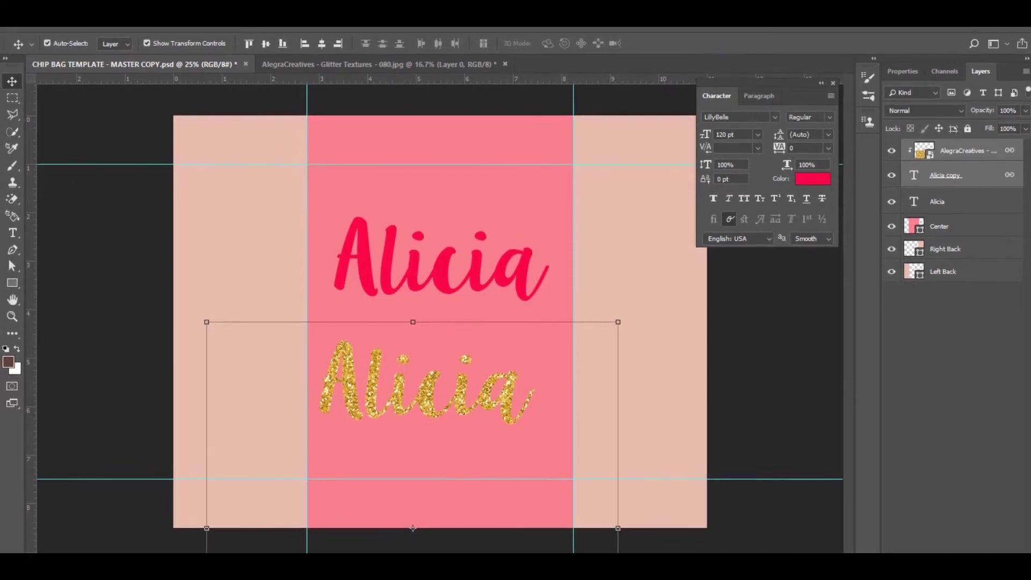
pyautogui.moveTo(850, 102); pyautogui.dragTo(797, 61)
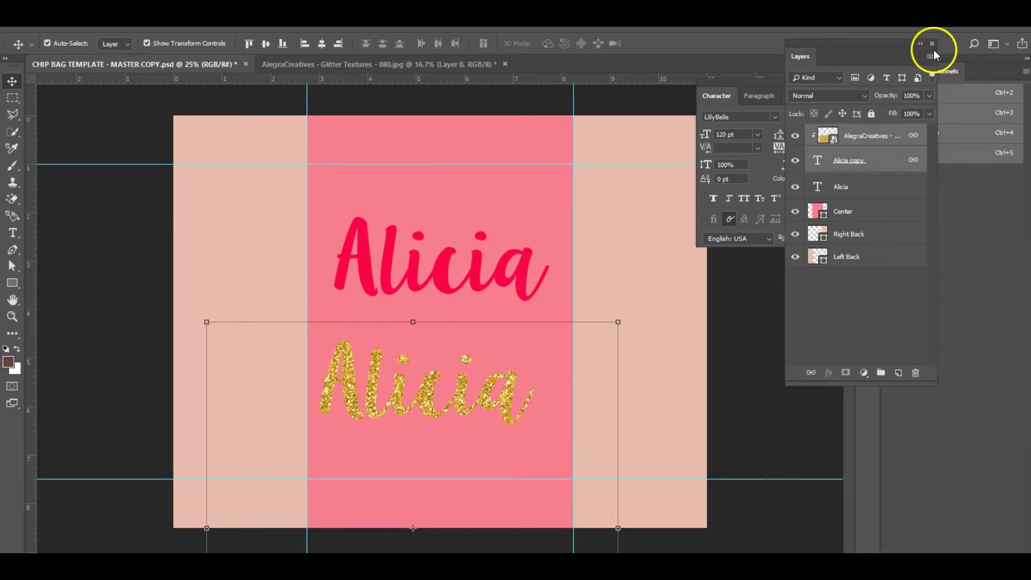
# Add a Pattern Overlay layer style to the original pink Alicia layer via fx.
pyautogui.click(825, 481)
pyautogui.click(878, 189)
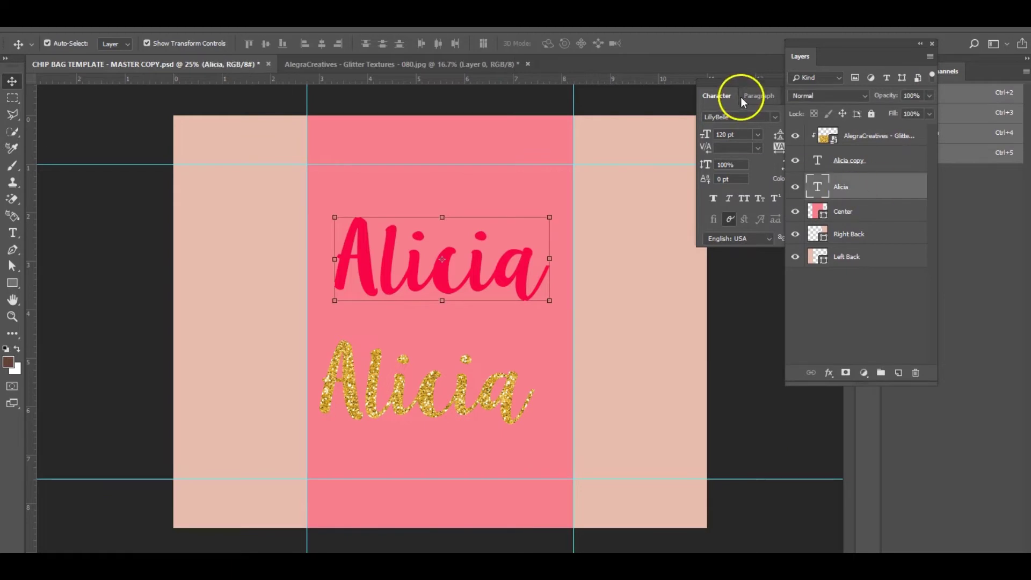
pyautogui.click(829, 373)
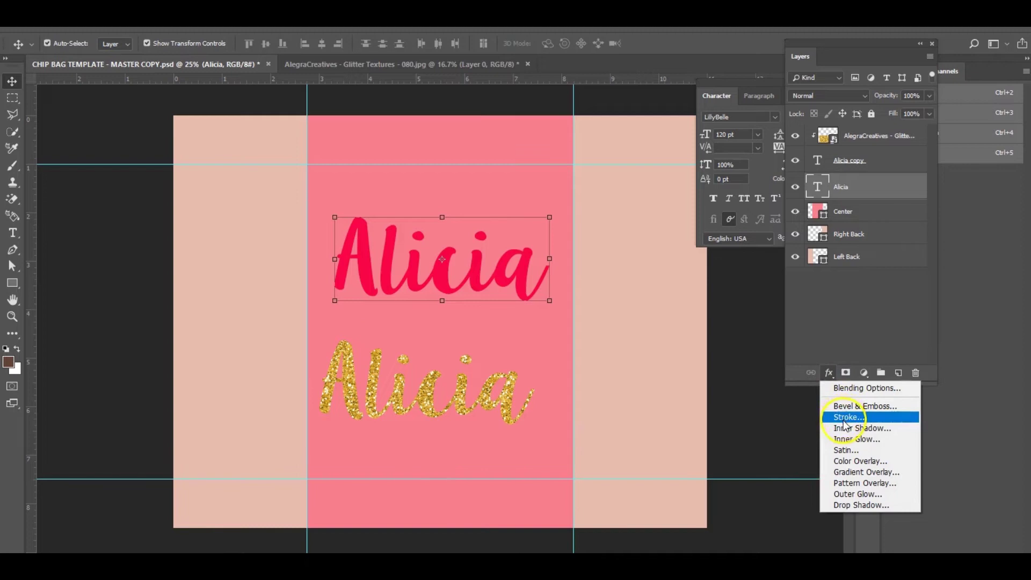
pyautogui.press('Escape')
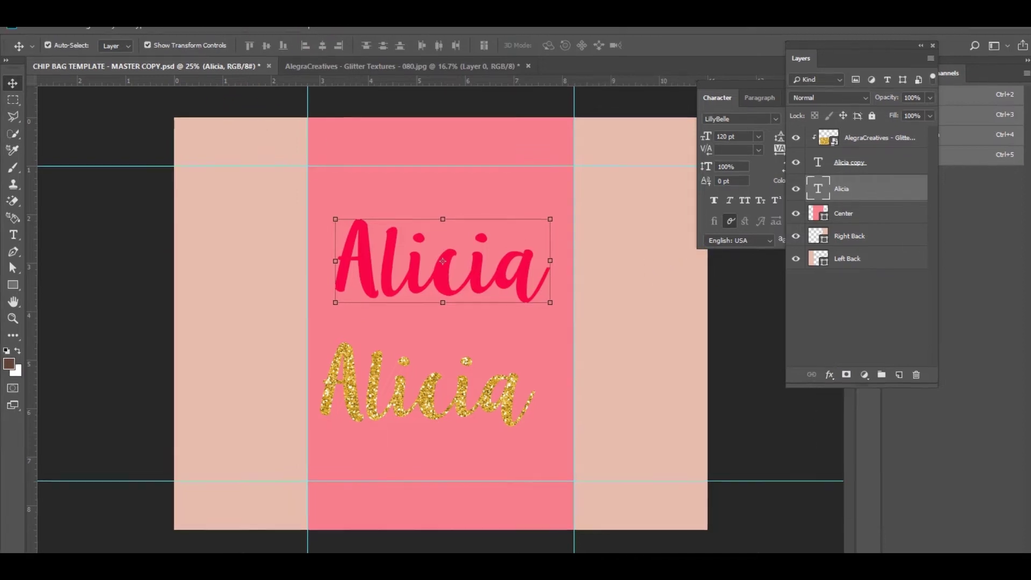
pyautogui.click(114, 33)
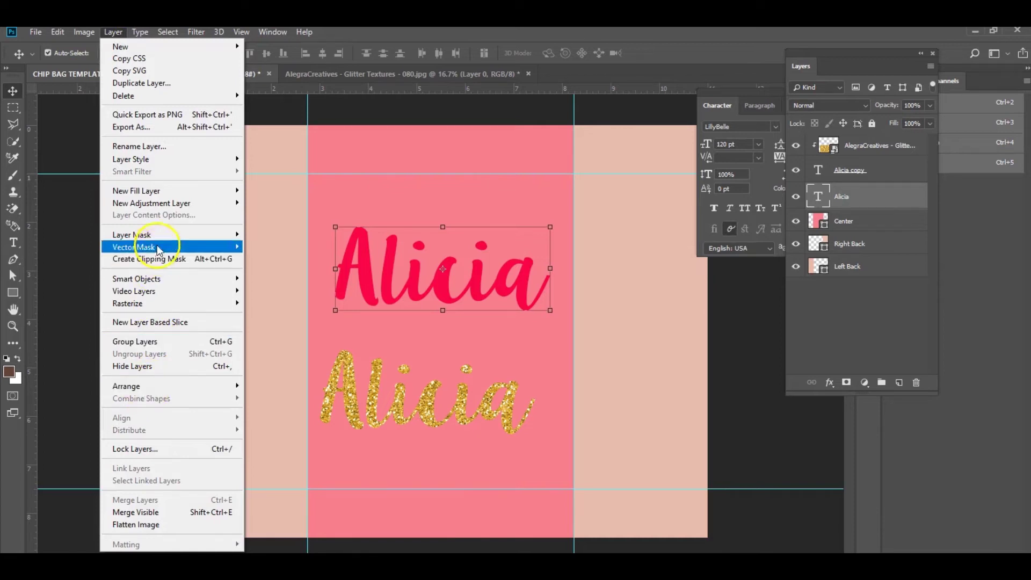
pyautogui.moveTo(155, 159)
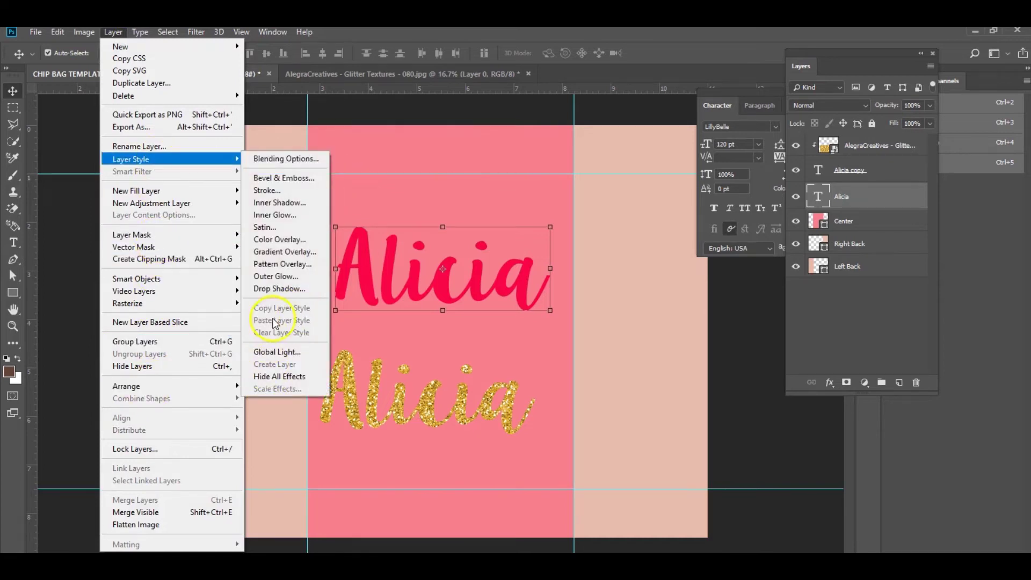
pyautogui.click(788, 329)
pyautogui.click(839, 342)
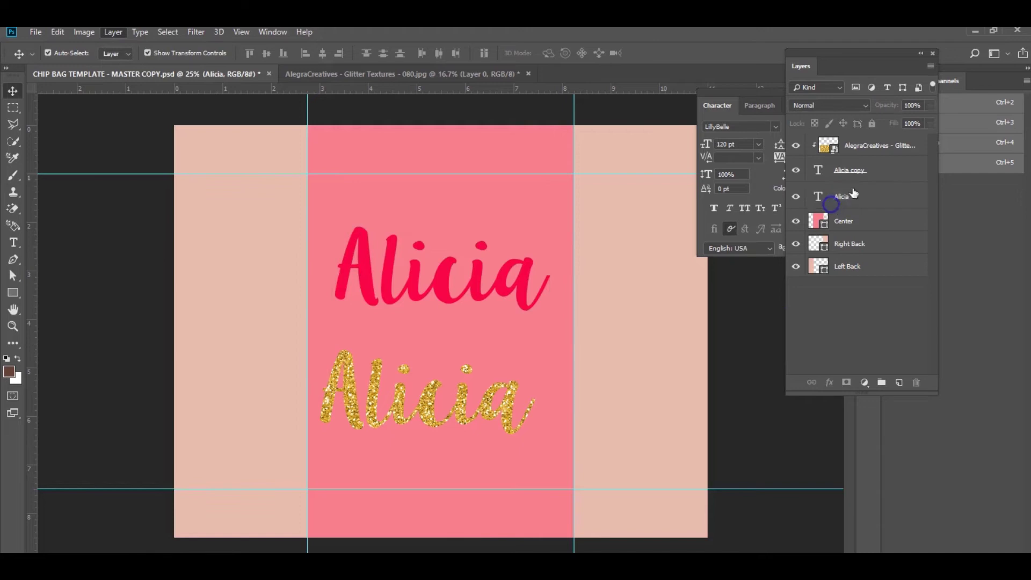
pyautogui.click(855, 196)
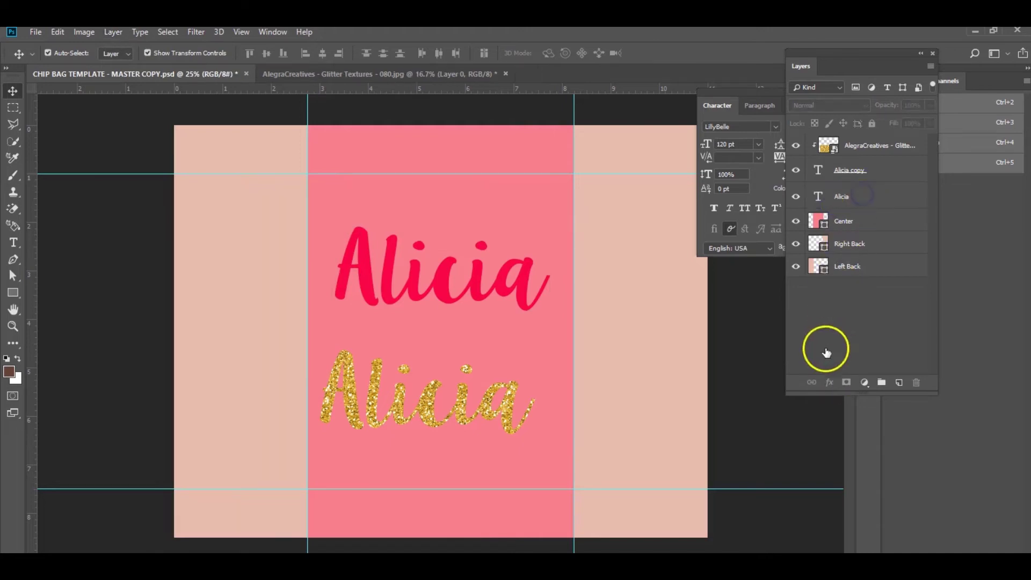
pyautogui.click(834, 381)
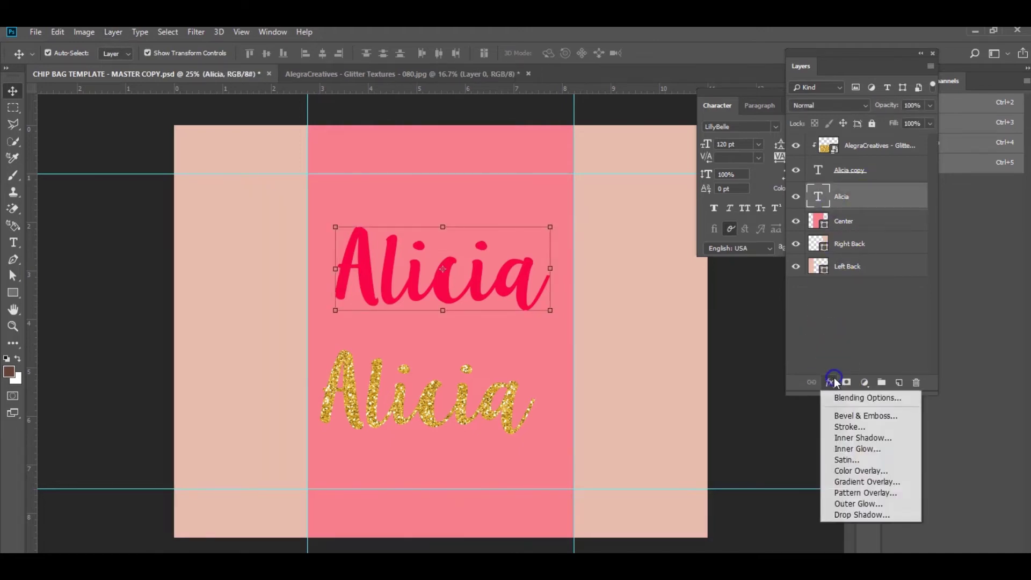
pyautogui.click(860, 493)
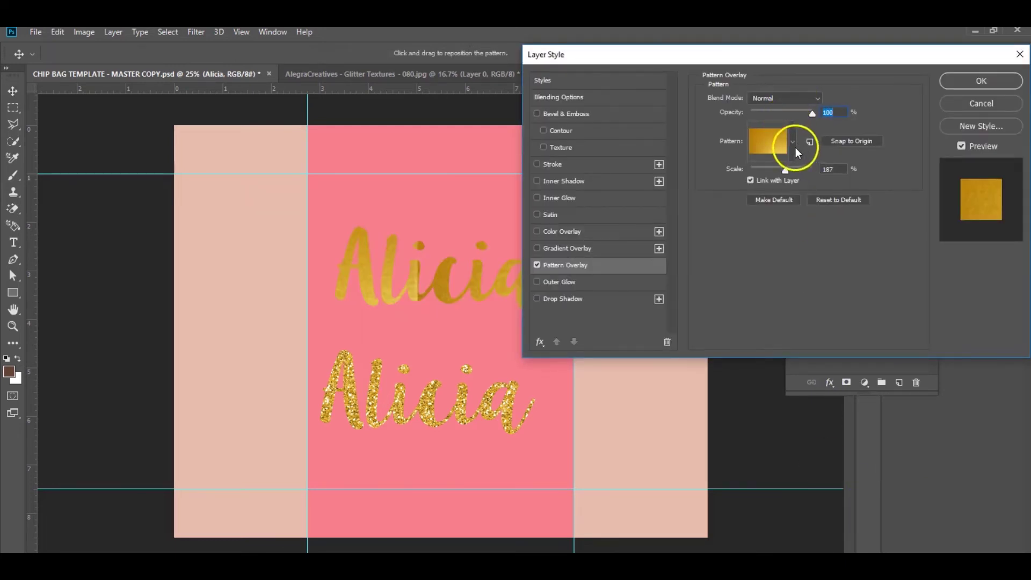
# Choose the gold glitter overlay pattern, adjust its scale, and try Darken blend with lower opacity.
pyautogui.click(792, 142)
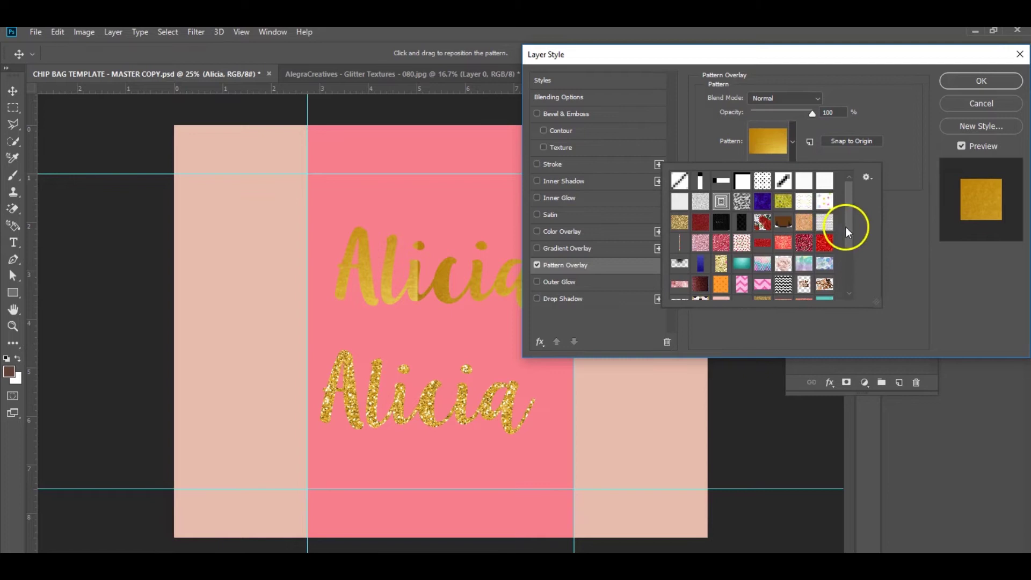
pyautogui.scroll(-4, 811, 225)
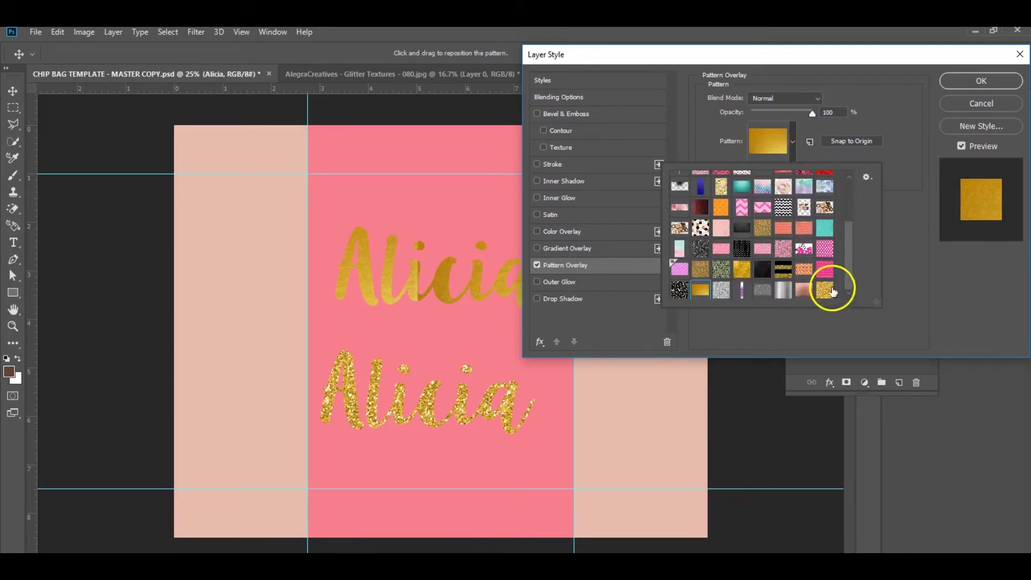
pyautogui.click(833, 292)
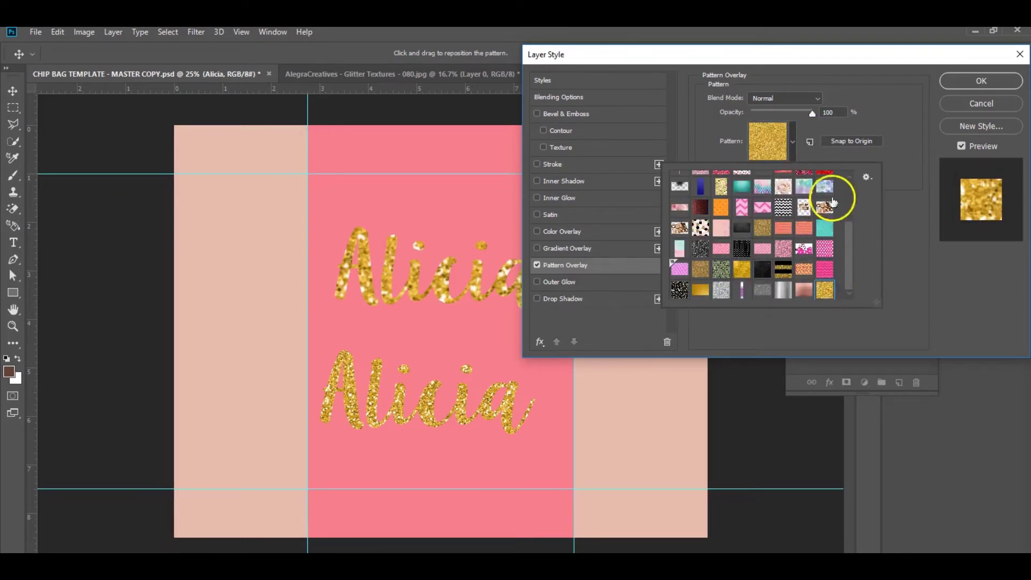
pyautogui.click(919, 256)
pyautogui.moveTo(784, 173)
pyautogui.mouseDown()
pyautogui.moveTo(767, 172)
pyautogui.moveTo(804, 172)
pyautogui.moveTo(785, 175)
pyautogui.mouseUp()
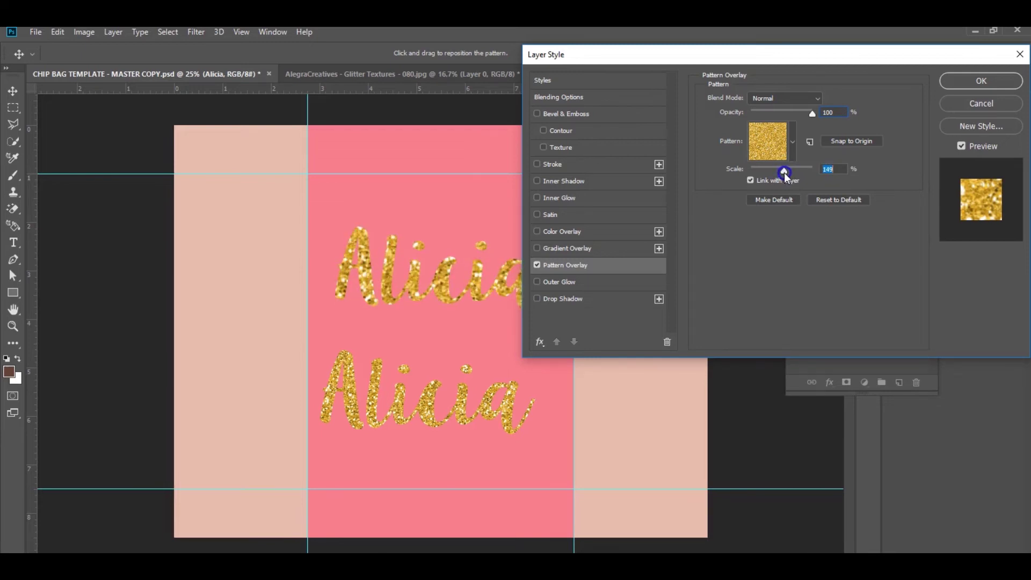
pyautogui.click(776, 99)
pyautogui.click(759, 140)
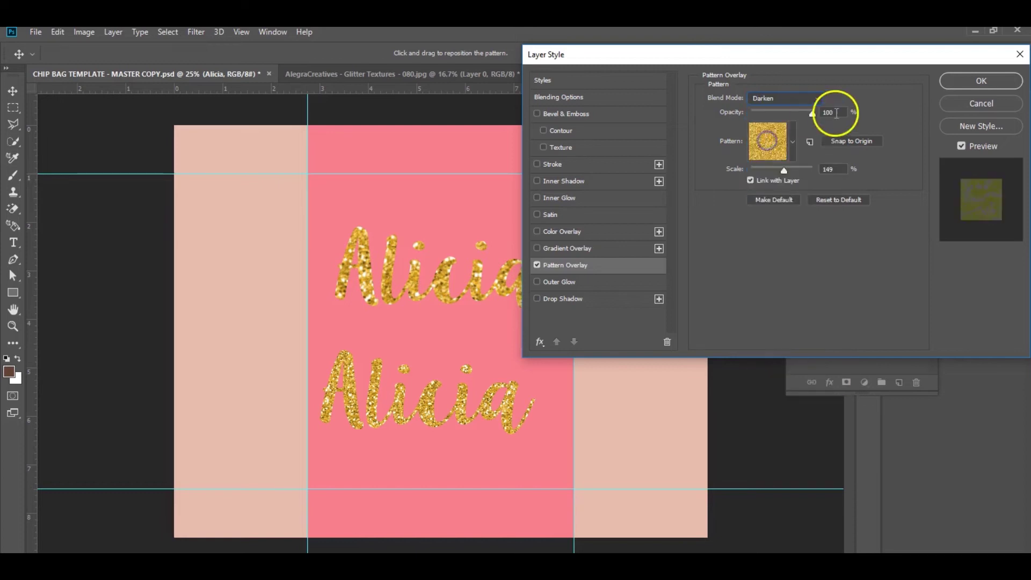
pyautogui.moveTo(811, 111); pyautogui.dragTo(804, 114)
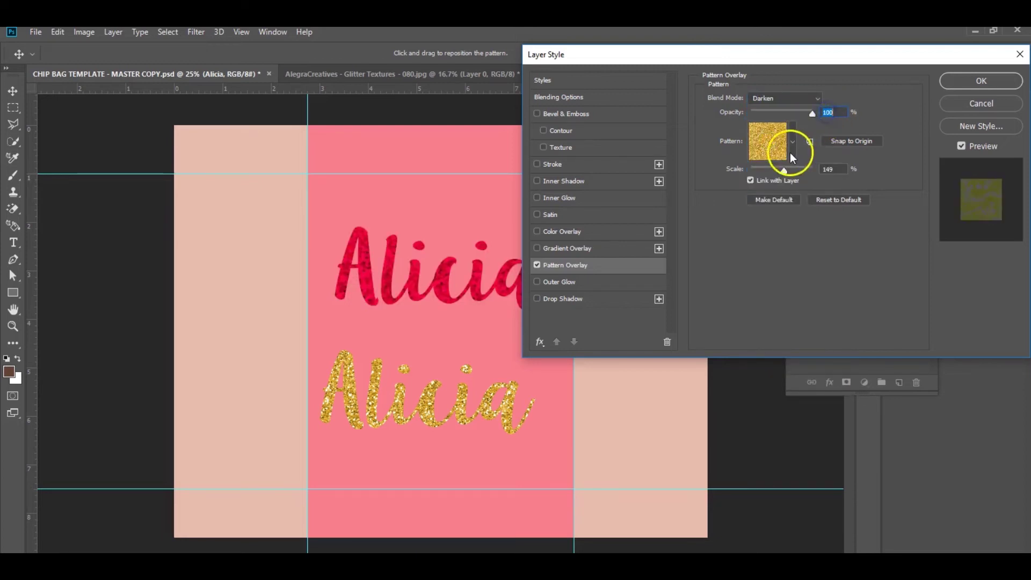
# Try pastel and pink zigzag patterns, then apply gold glitter with Normal blend at 149%.
pyautogui.click(791, 154)
pyautogui.click(765, 186)
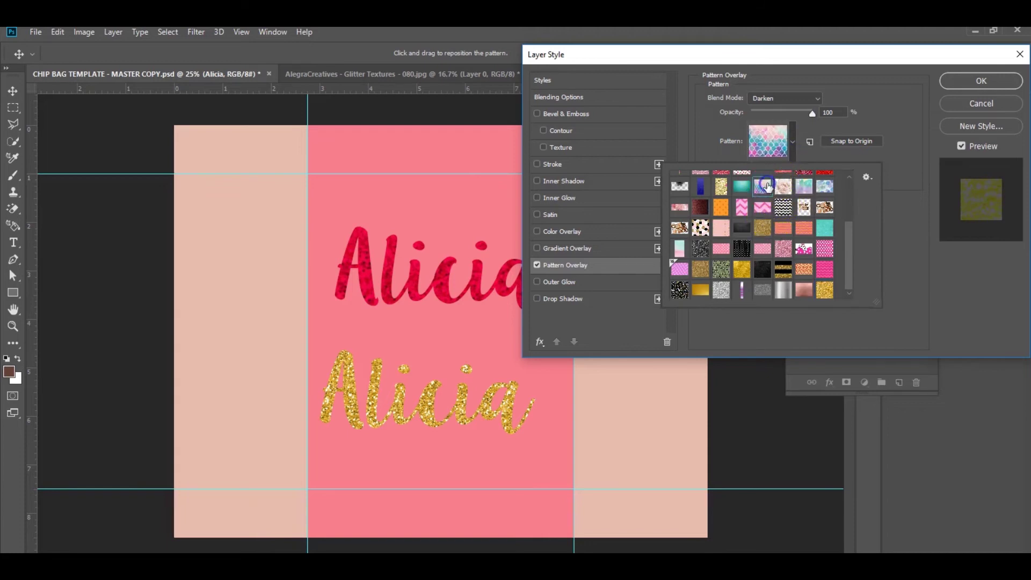
pyautogui.click(762, 207)
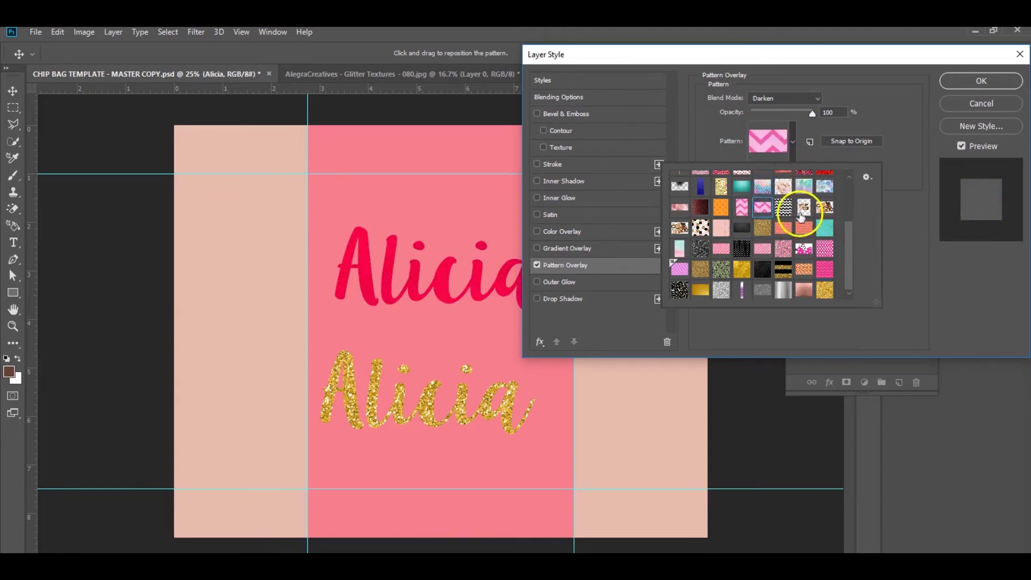
pyautogui.click(784, 99)
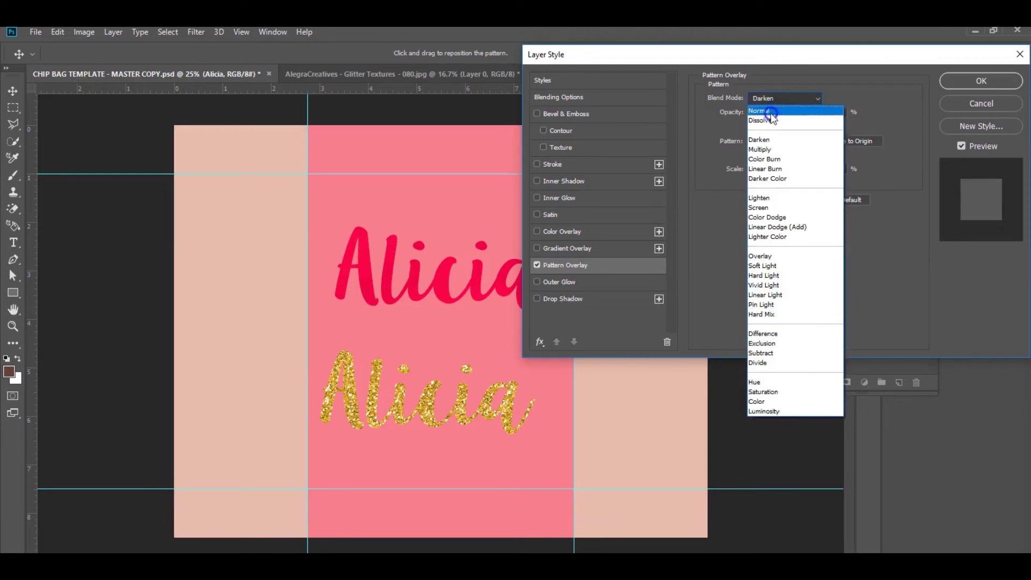
pyautogui.click(772, 115)
pyautogui.click(768, 140)
pyautogui.click(924, 229)
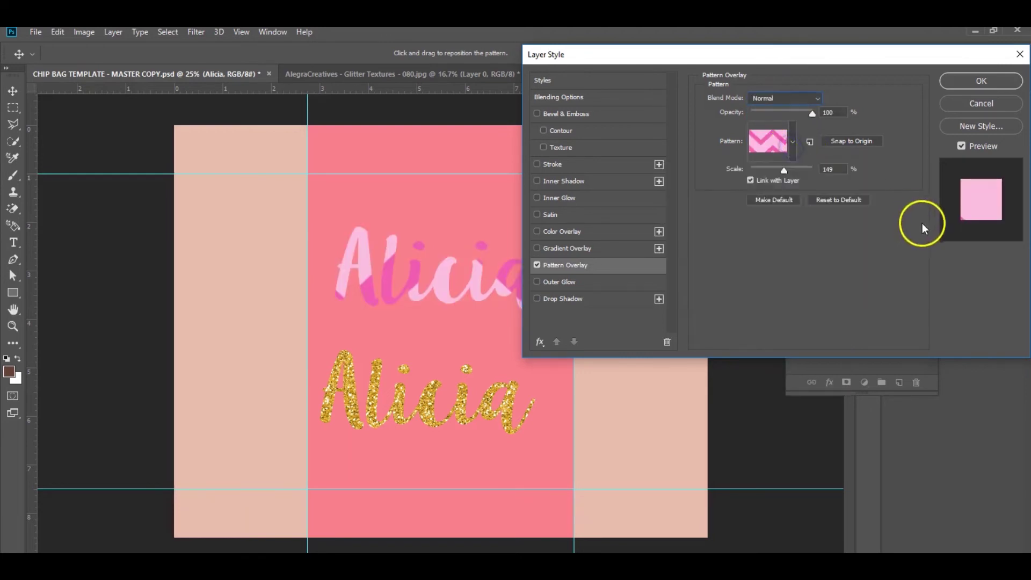
pyautogui.click(793, 142)
pyautogui.click(826, 291)
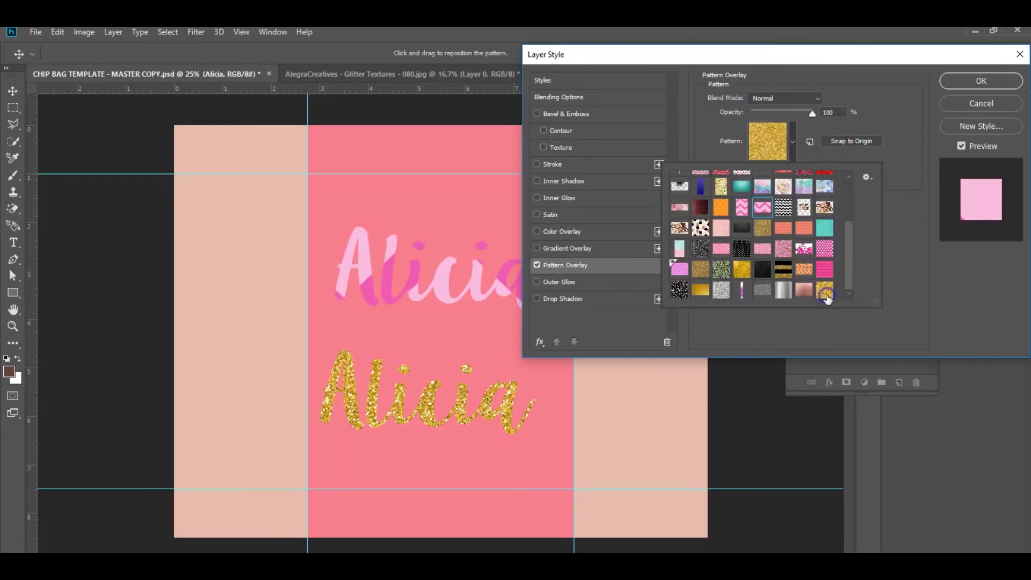
pyautogui.click(955, 84)
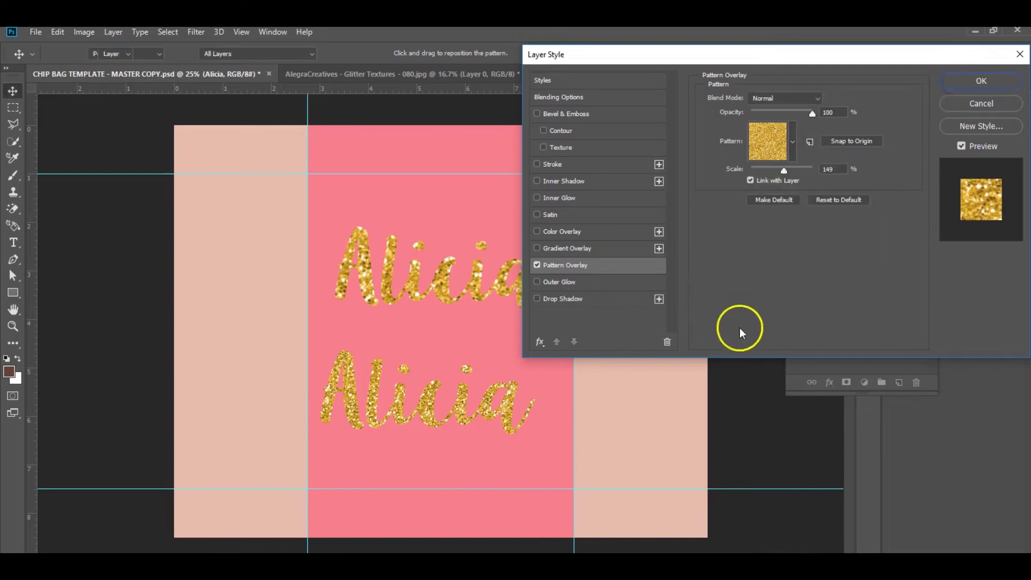
pyautogui.press('Return')
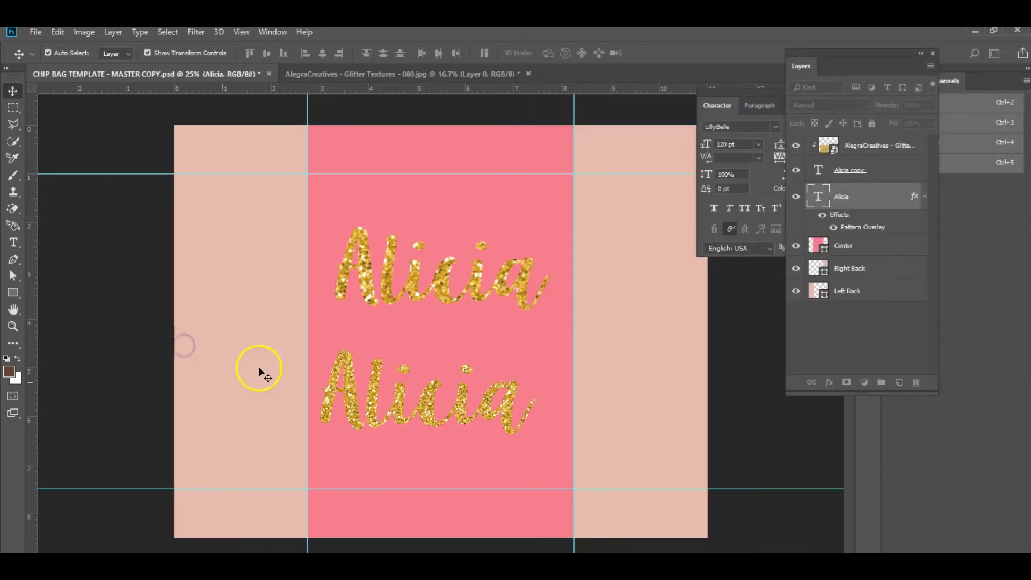
# Select the Left Back panel's shape outline, ready for Rectangle tool options.
pyautogui.click(259, 367)
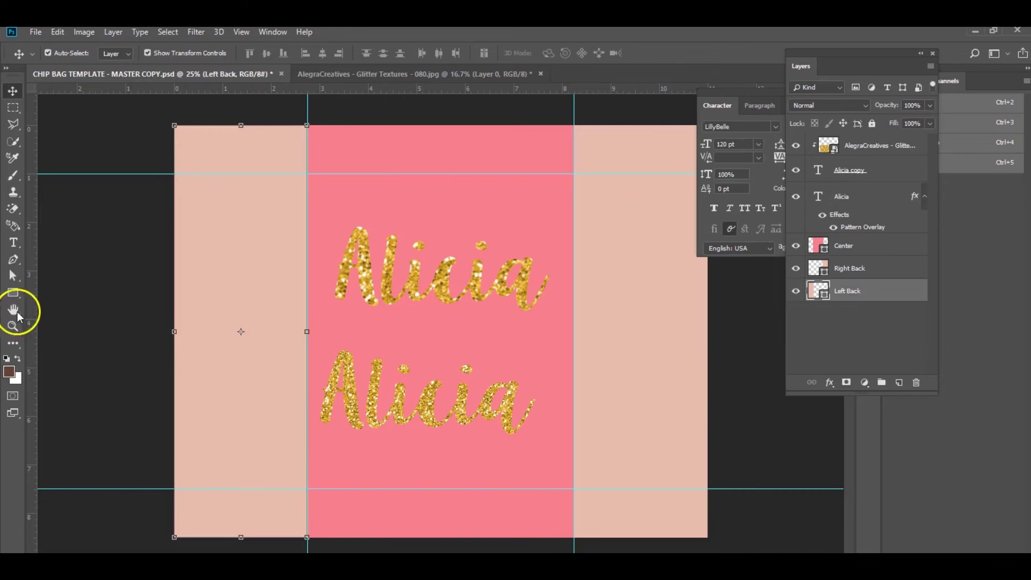
pyautogui.click(12, 280)
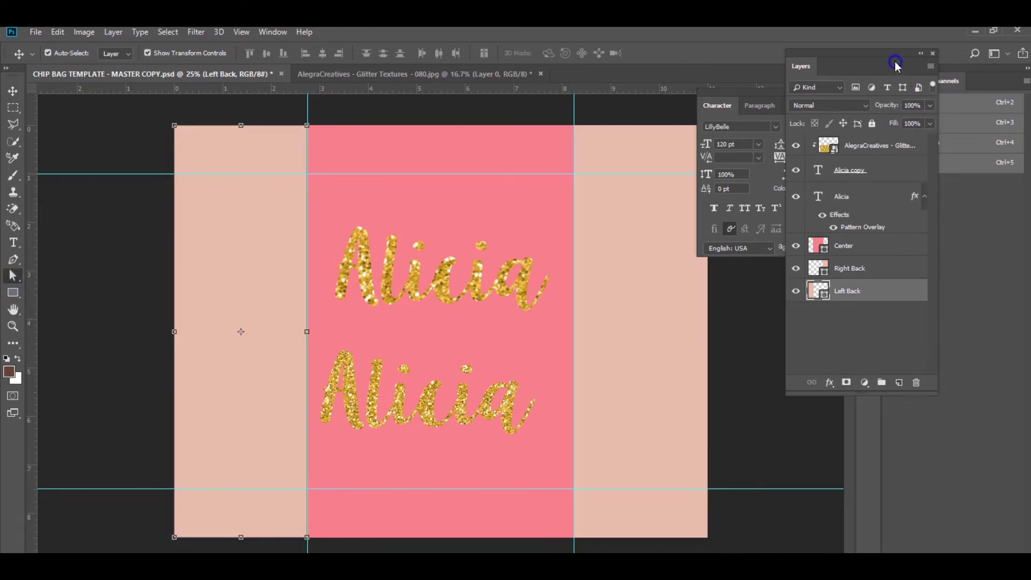
pyautogui.click(858, 291)
pyautogui.click(242, 326)
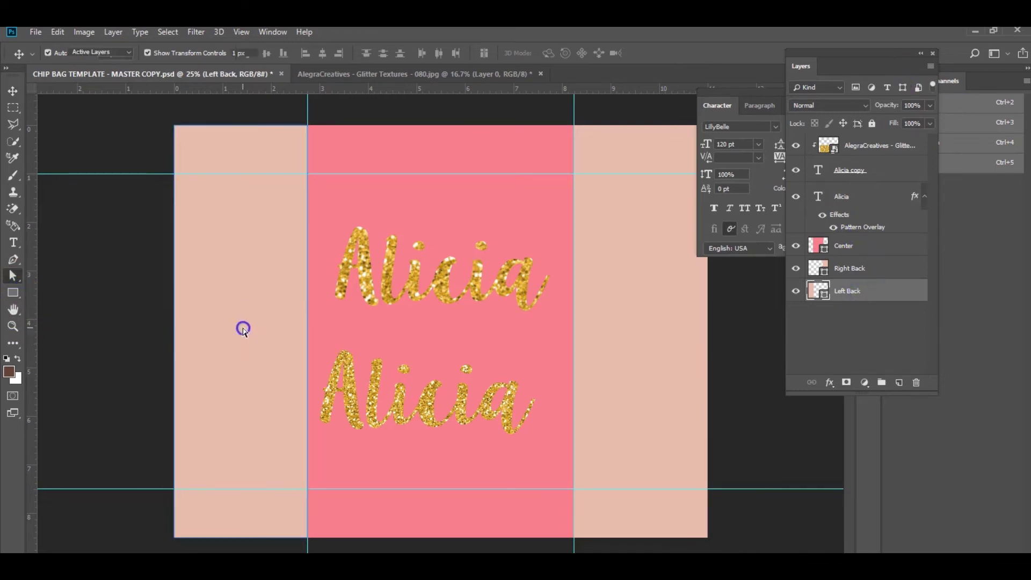
pyautogui.click(14, 299)
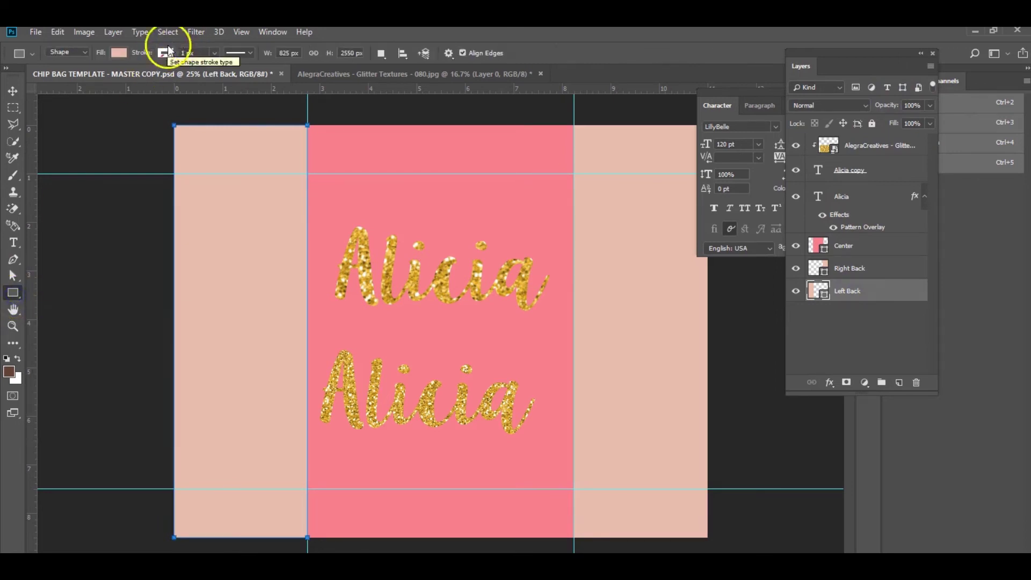
# Fill the Left Back shape with the gold glitter pattern at an enlarged scale.
pyautogui.click(118, 52)
pyautogui.click(139, 79)
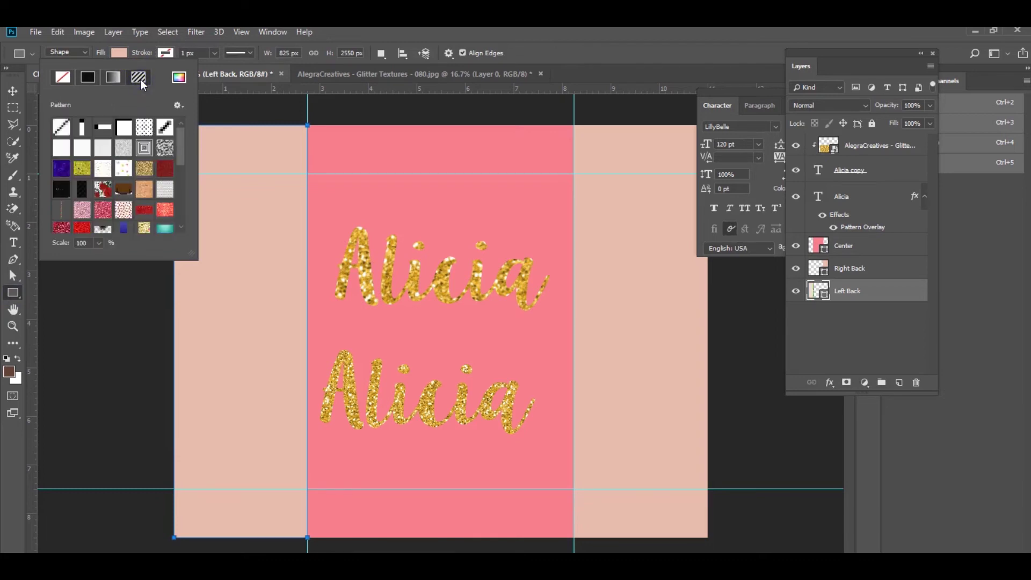
pyautogui.click(172, 132)
pyautogui.moveTo(180, 143); pyautogui.dragTo(189, 222)
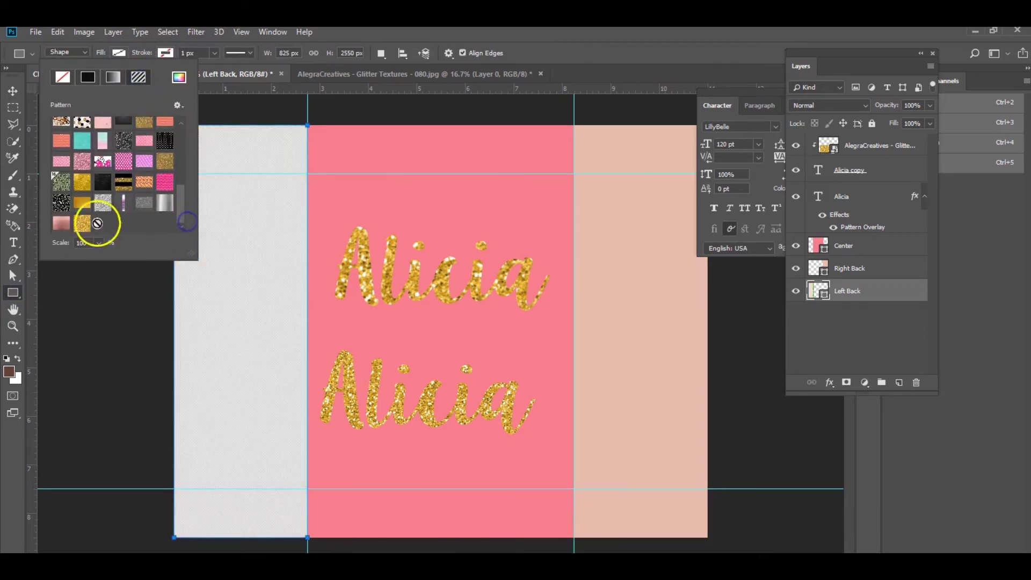
pyautogui.click(83, 222)
pyautogui.click(98, 246)
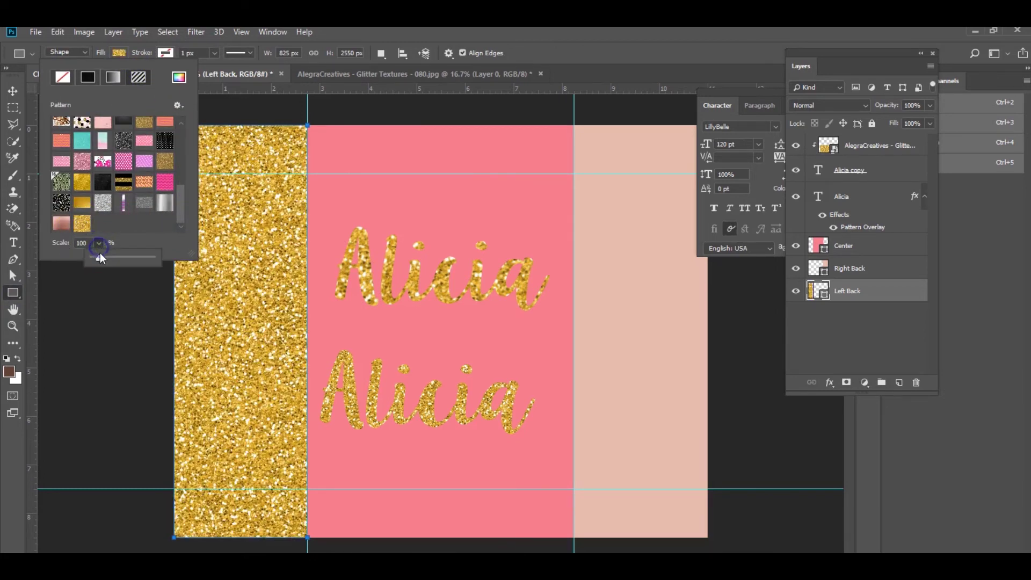
pyautogui.moveTo(100, 253)
pyautogui.mouseDown()
pyautogui.moveTo(157, 263)
pyautogui.moveTo(100, 257)
pyautogui.mouseUp()
pyautogui.click(833, 371)
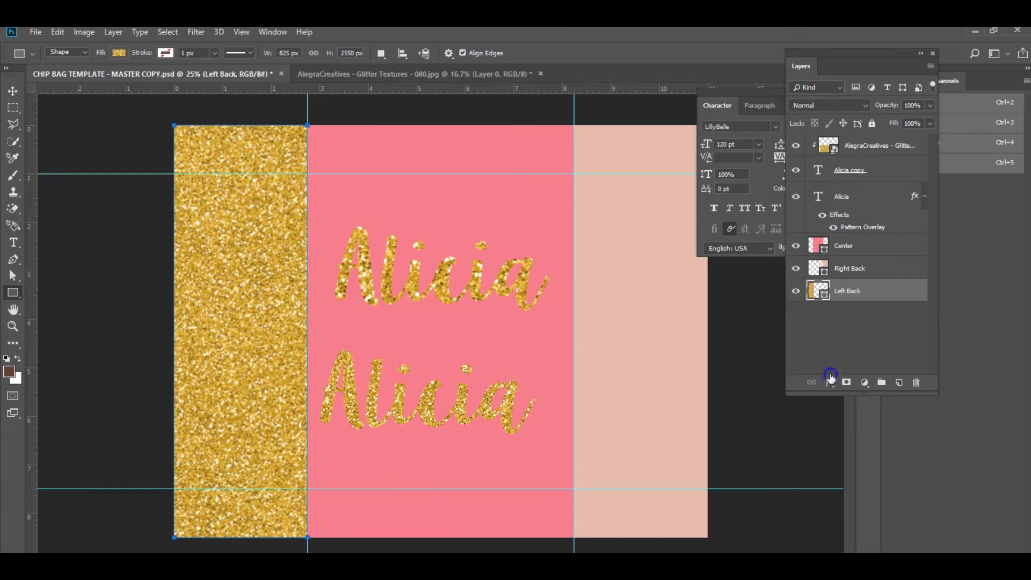
pyautogui.click(832, 383)
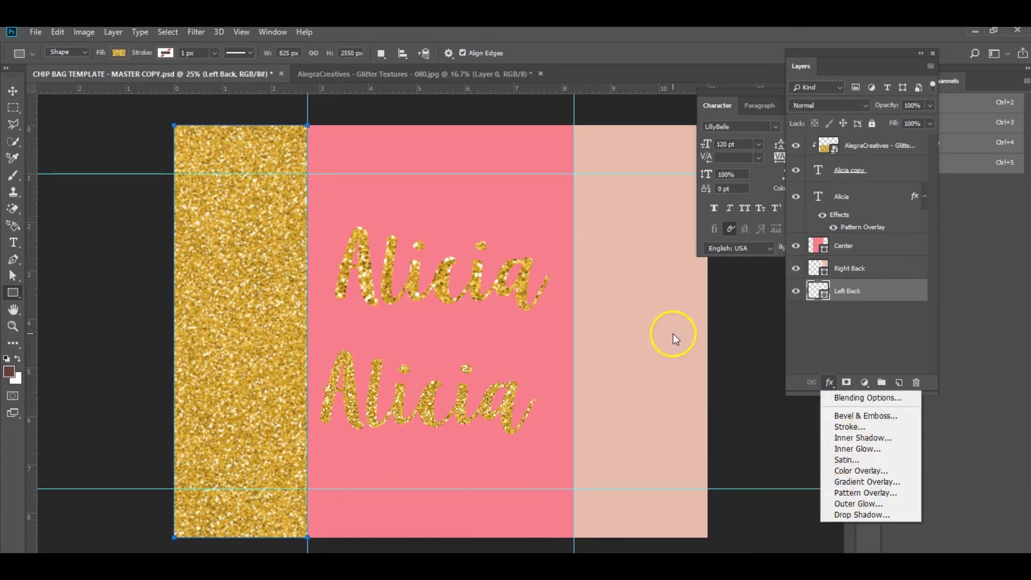
# Give the left back panel a Pattern Overlay using the dark black-and-white glitter pattern instead of pink chevron.
pyautogui.click(872, 492)
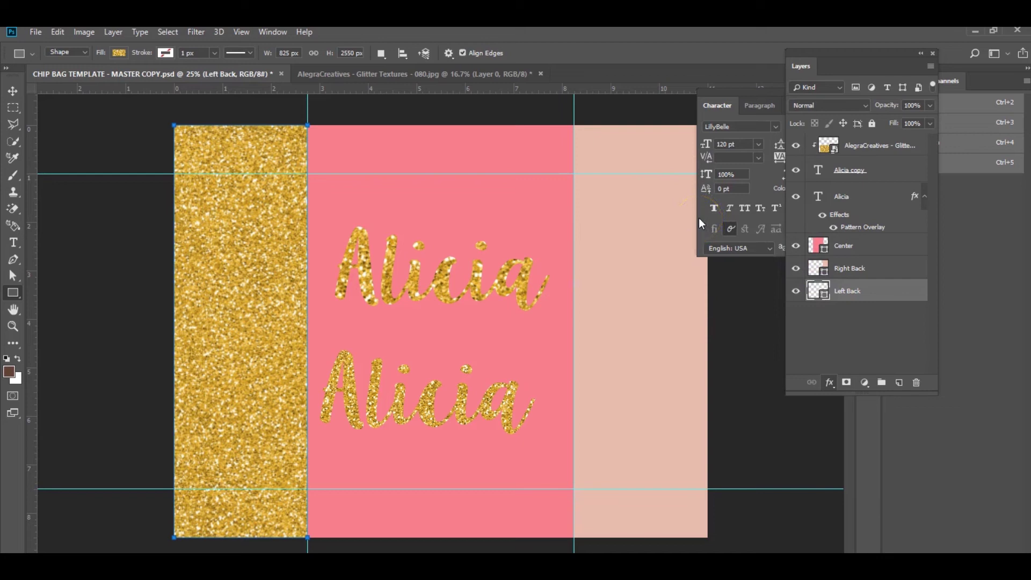
pyautogui.press('h')
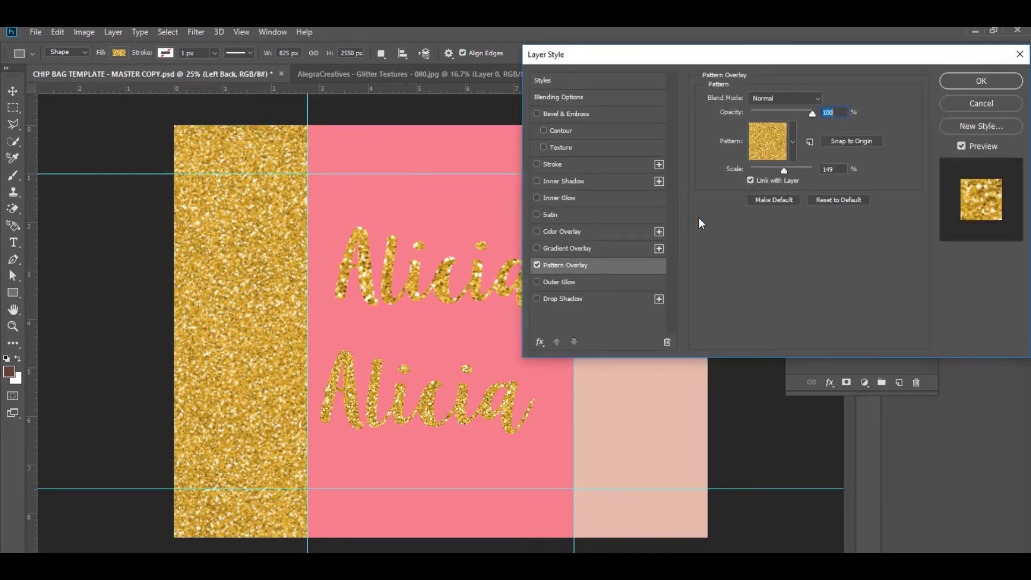
pyautogui.click(793, 138)
pyautogui.click(762, 208)
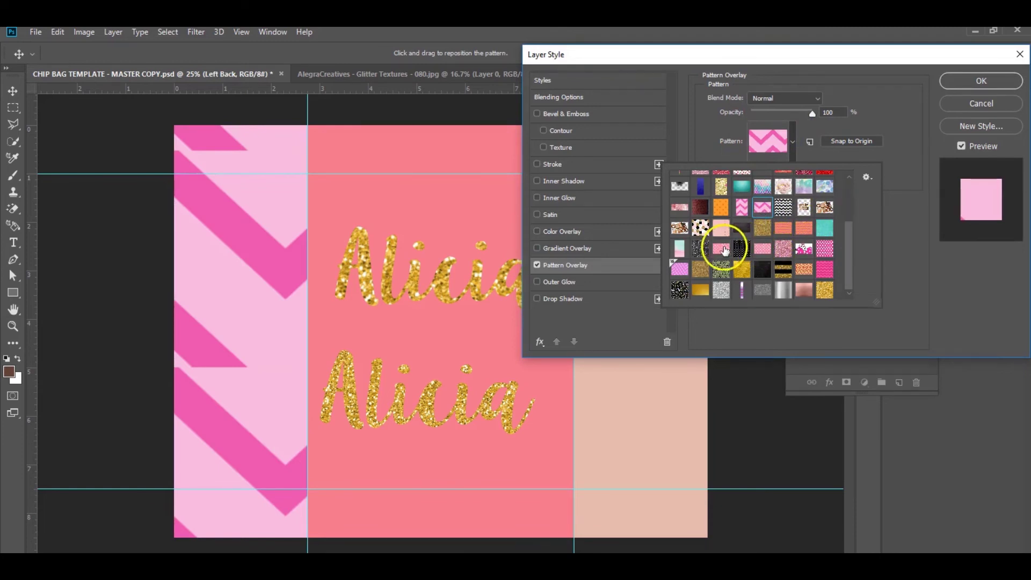
pyautogui.click(702, 248)
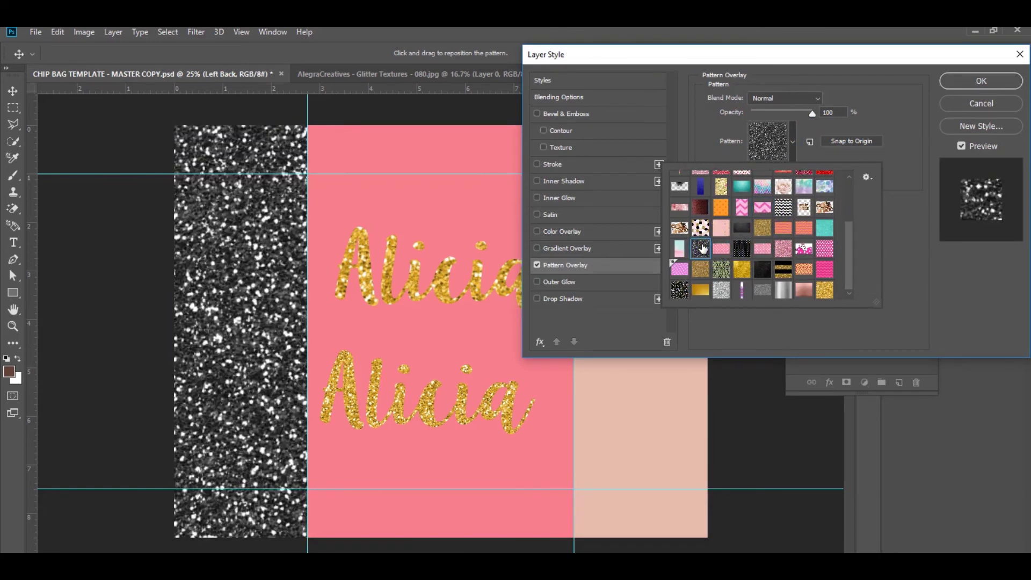
pyautogui.click(916, 123)
pyautogui.click(982, 81)
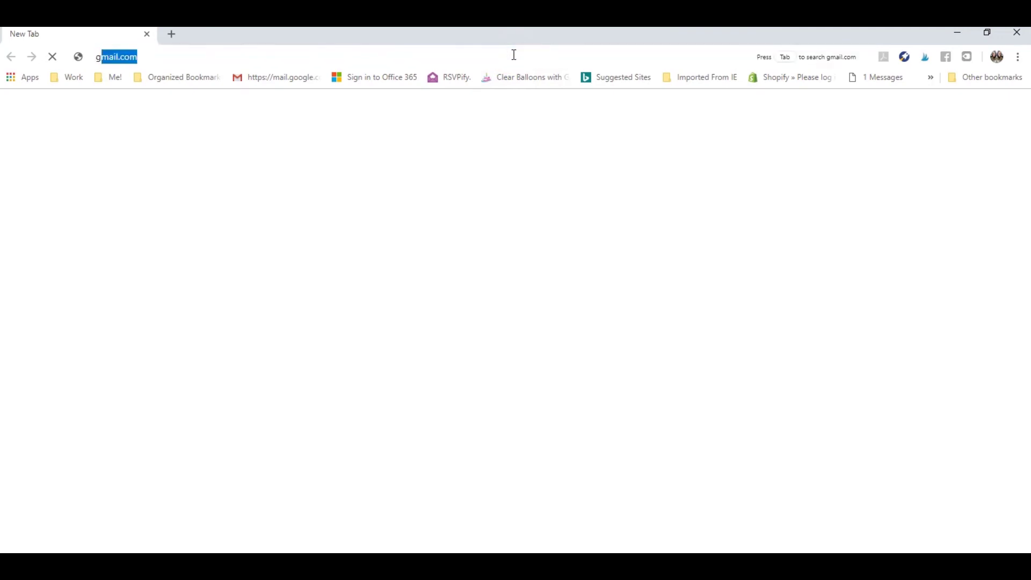
# Search Google Images for 'gold glitter background' and open the square gold glitter result.
pyautogui.write('kground')
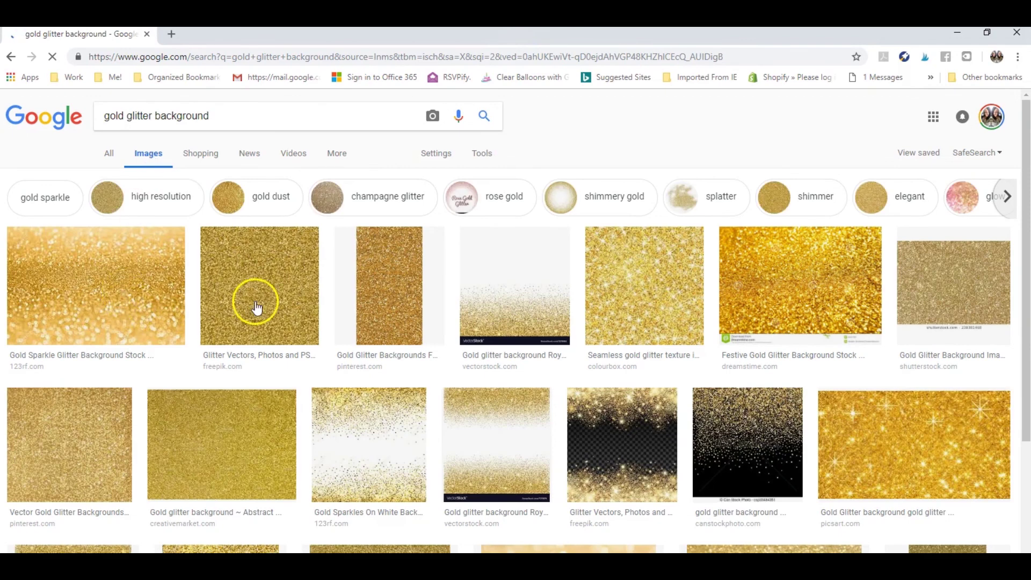
pyautogui.click(258, 300)
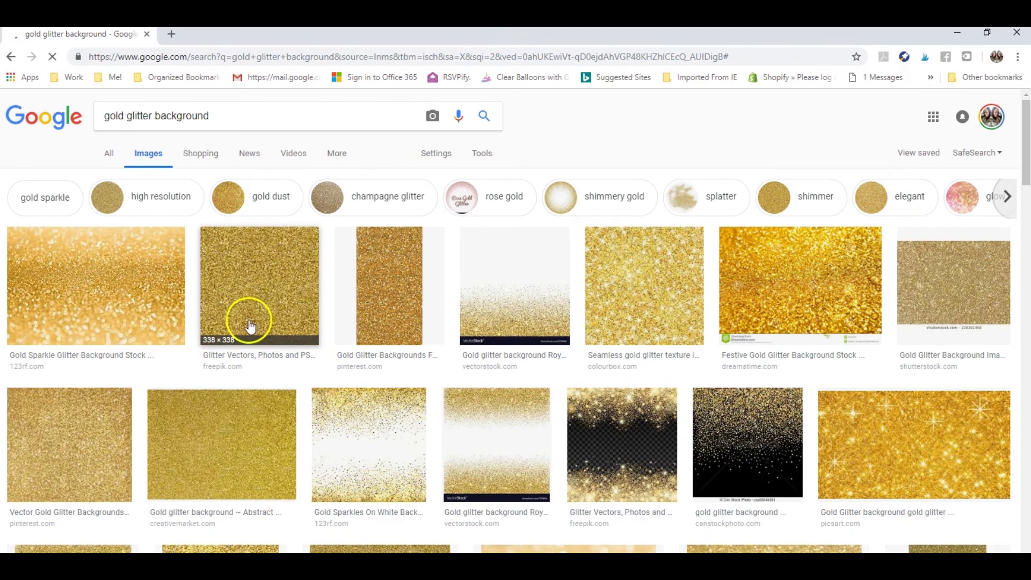
pyautogui.moveTo(249, 318)
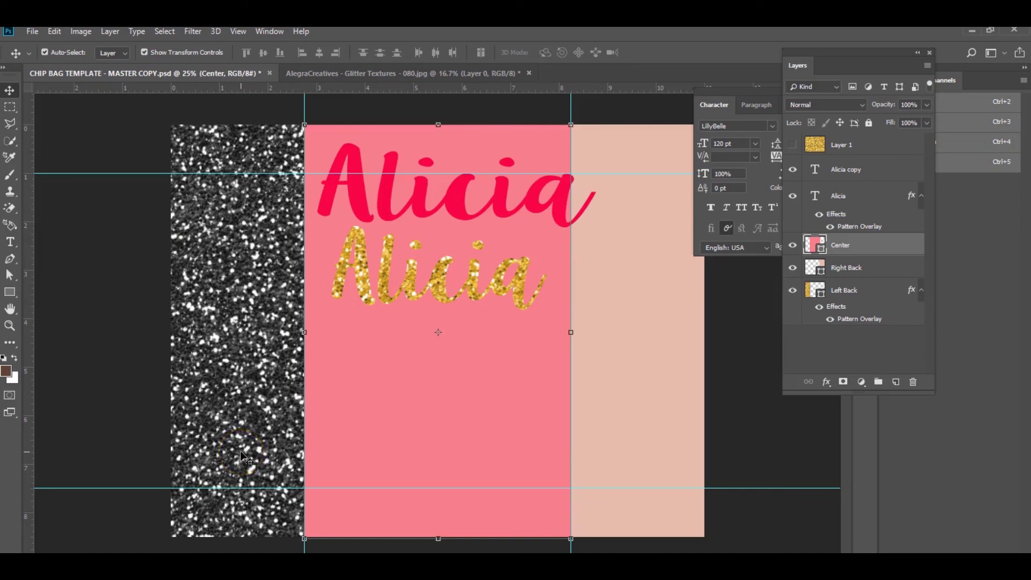
# Select the pink 'Alicia copy' text layer on the canvas with the Move tool's Auto-Select.
pyautogui.click(391, 178)
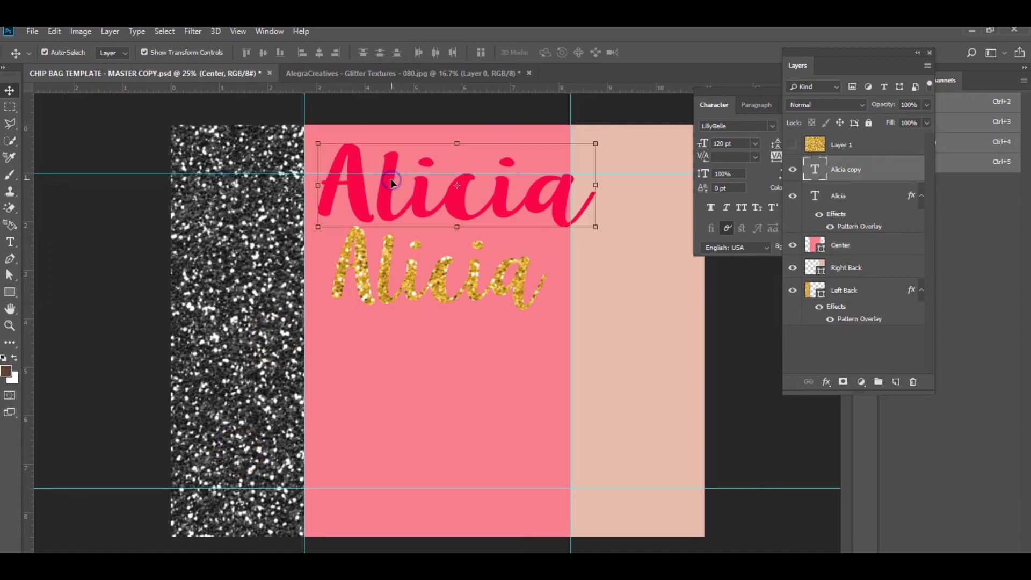